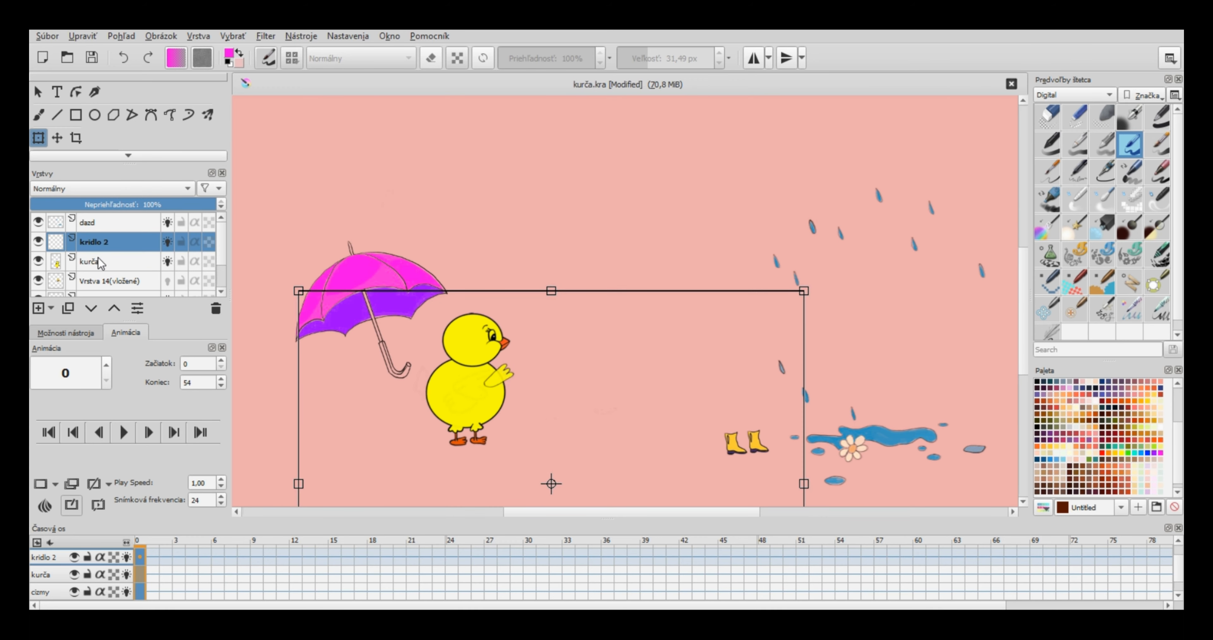
# Step: Move the umbrella on the dazdnik layer over the chick and rotate it upright so its handle meets the wing
pyautogui.scroll(-1, 102, 282)
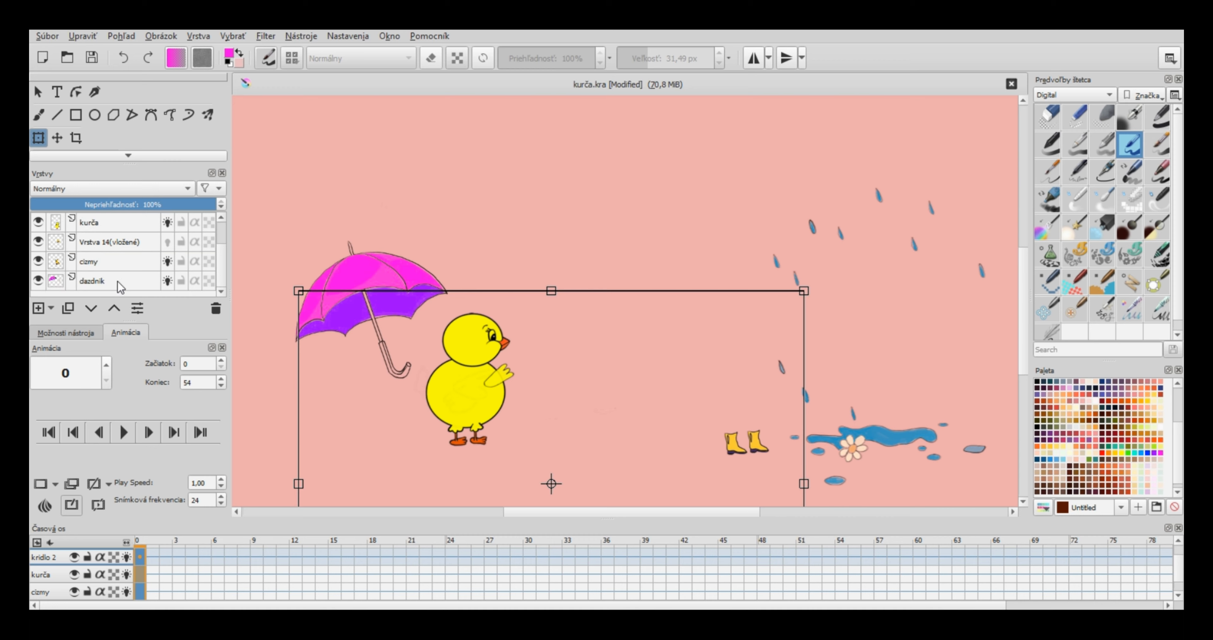
pyautogui.click(111, 284)
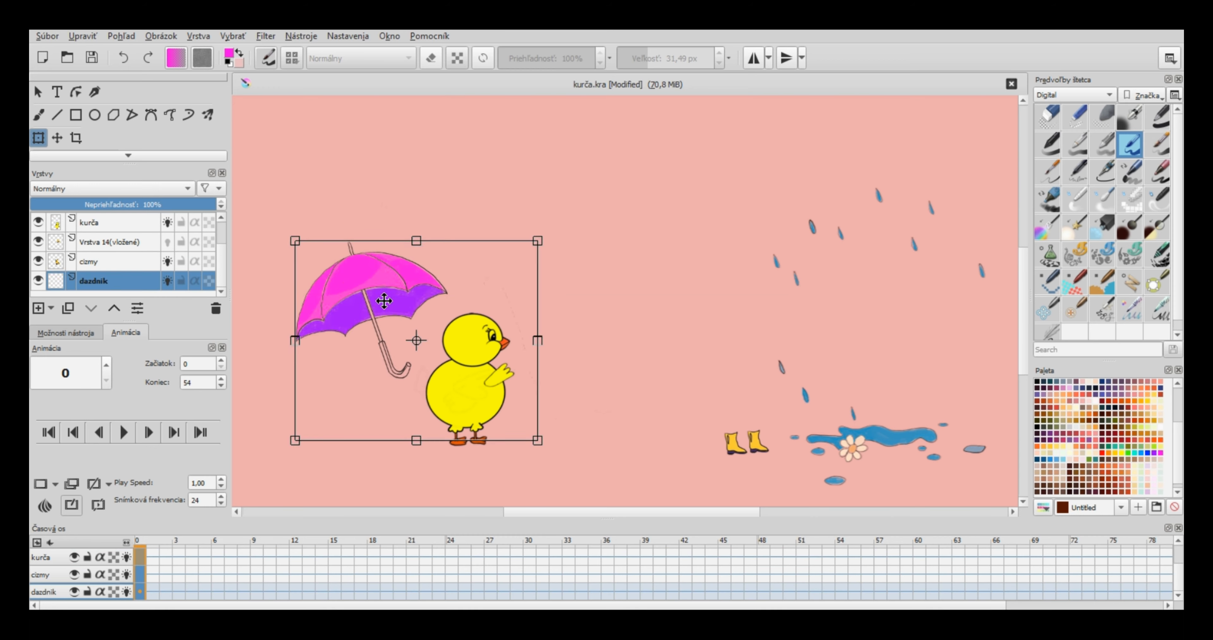
pyautogui.moveTo(391, 304); pyautogui.dragTo(490, 299)
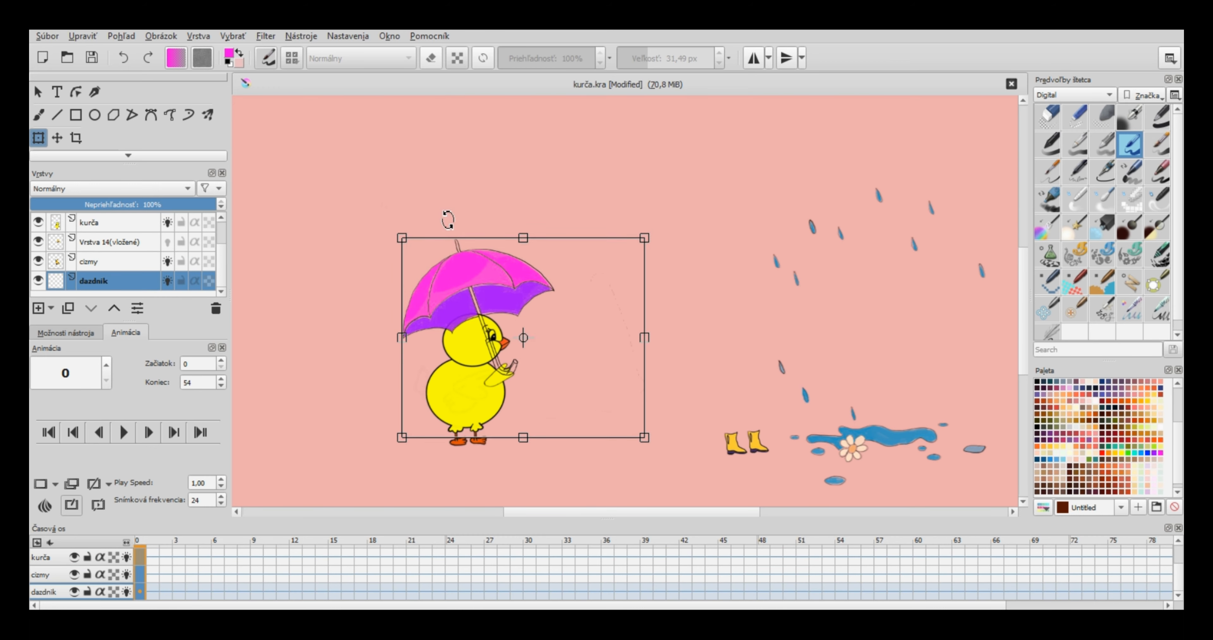
pyautogui.moveTo(447, 216); pyautogui.dragTo(479, 219)
pyautogui.moveTo(495, 305); pyautogui.dragTo(519, 295)
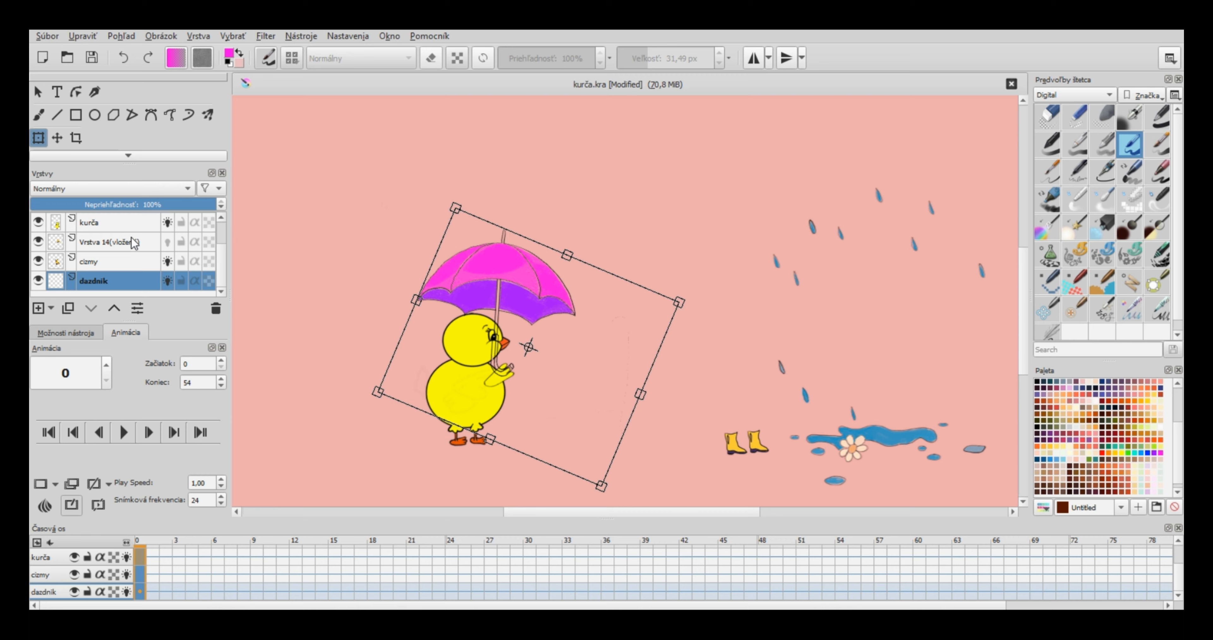
pyautogui.click(160, 246)
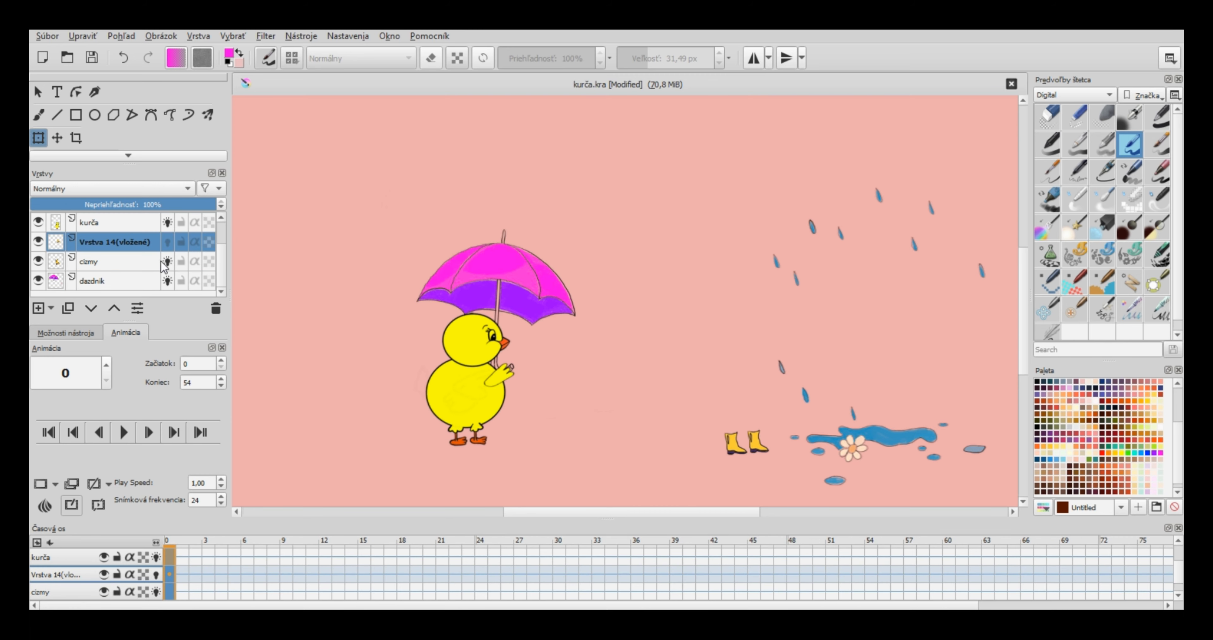
pyautogui.click(215, 308)
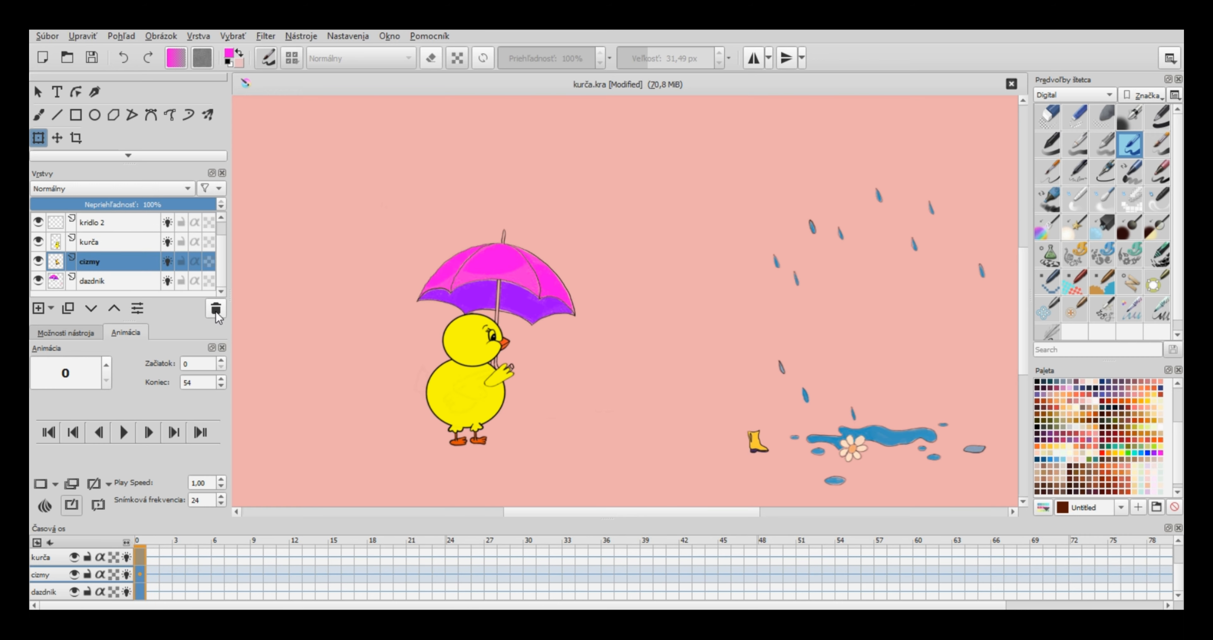
pyautogui.hotkey('ctrl', 'z')
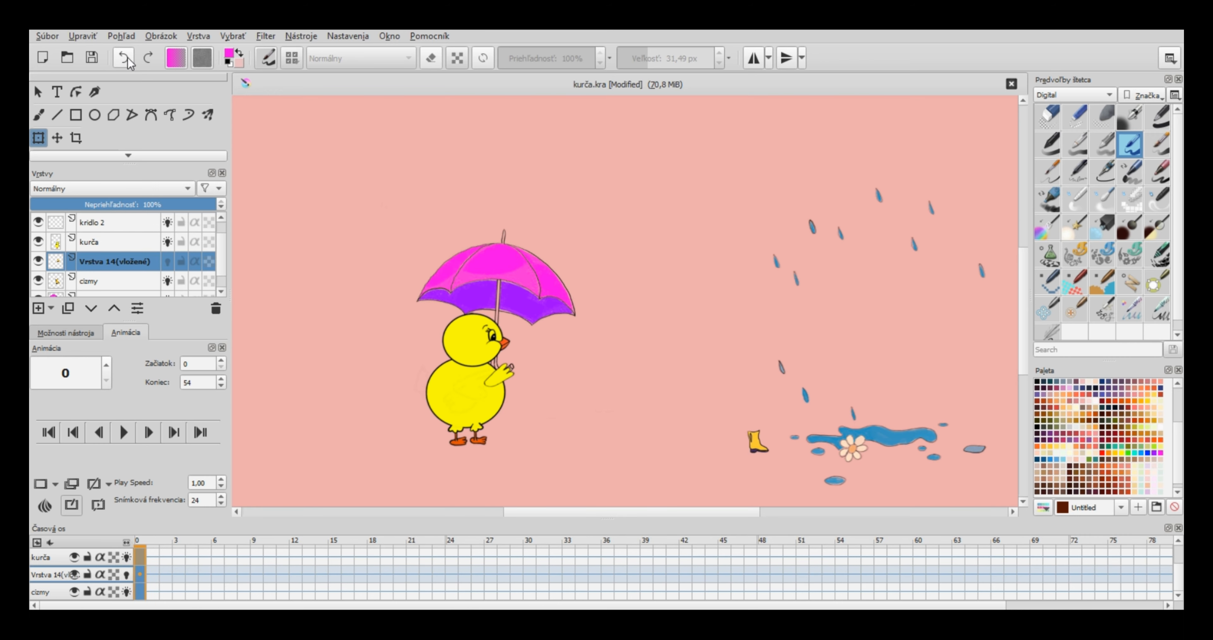
# Step: Rename the layer Vrstva 14(vložené) to "cizma"
pyautogui.doubleClick(101, 260)
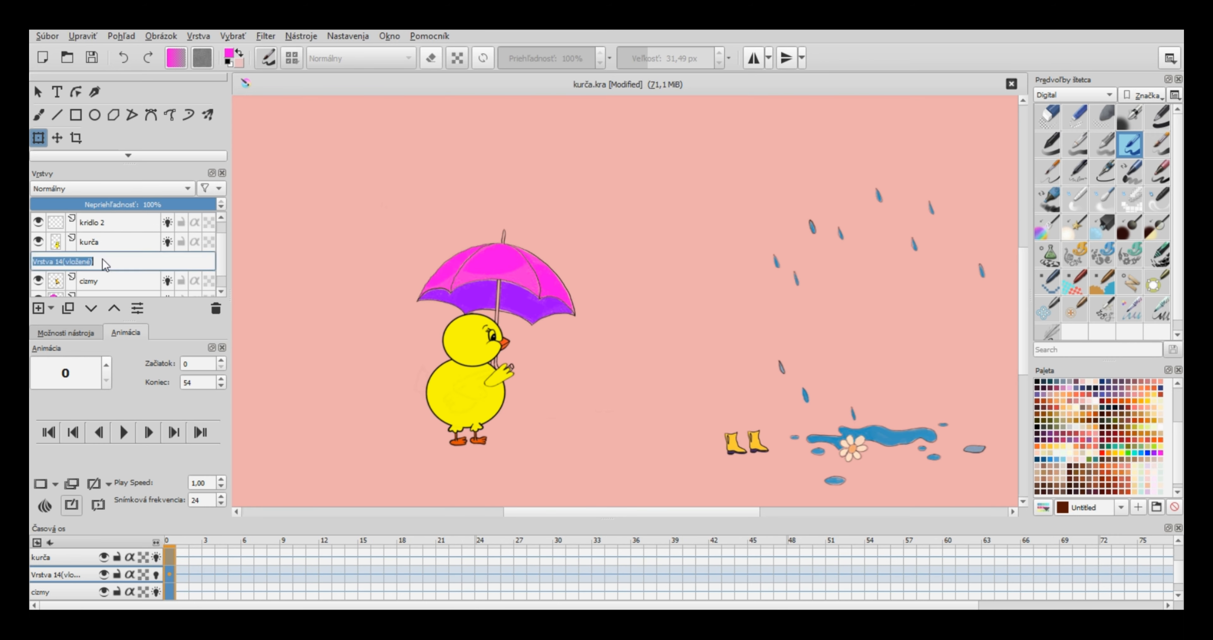
pyautogui.write('cizma')
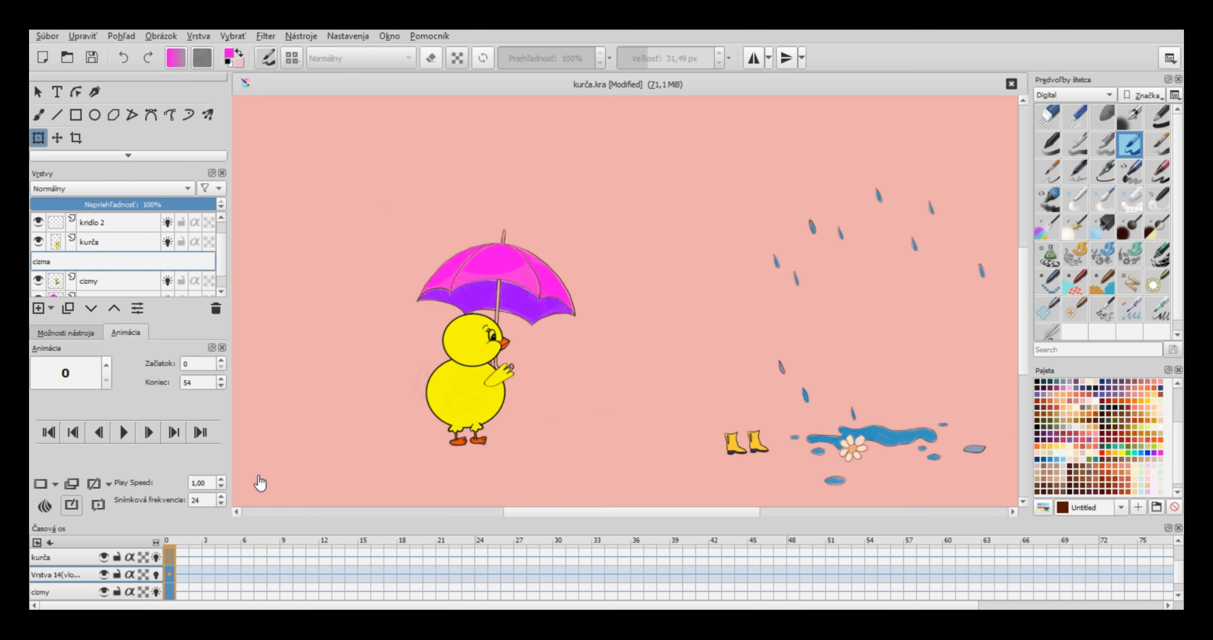
pyautogui.press('Return')
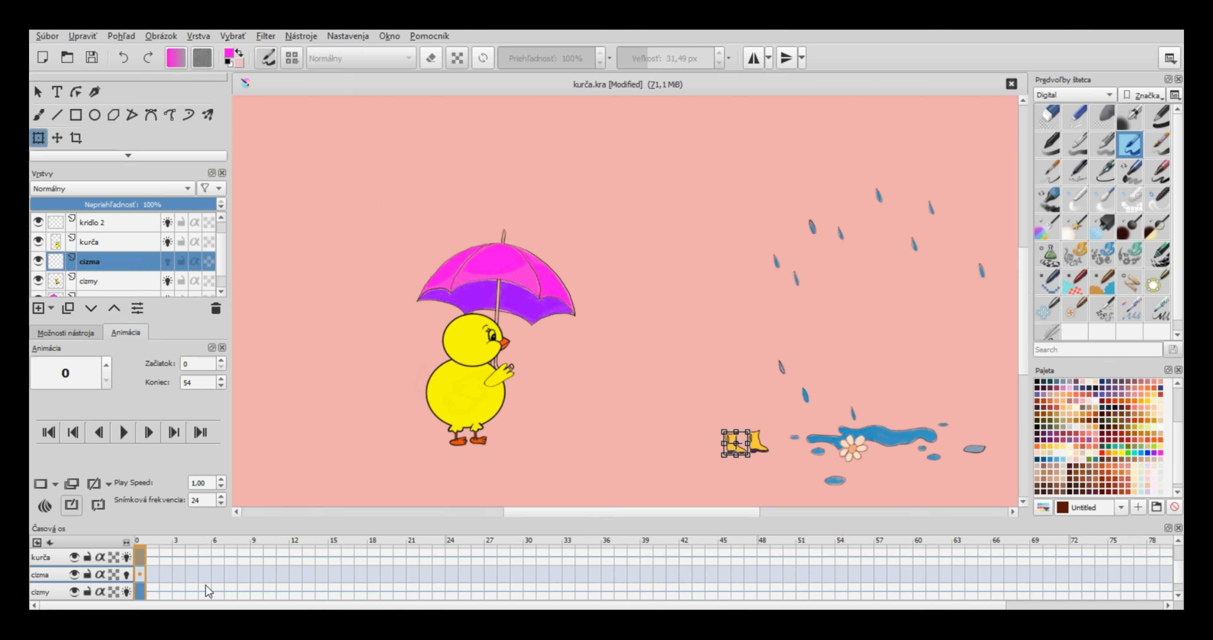
pyautogui.click(139, 588)
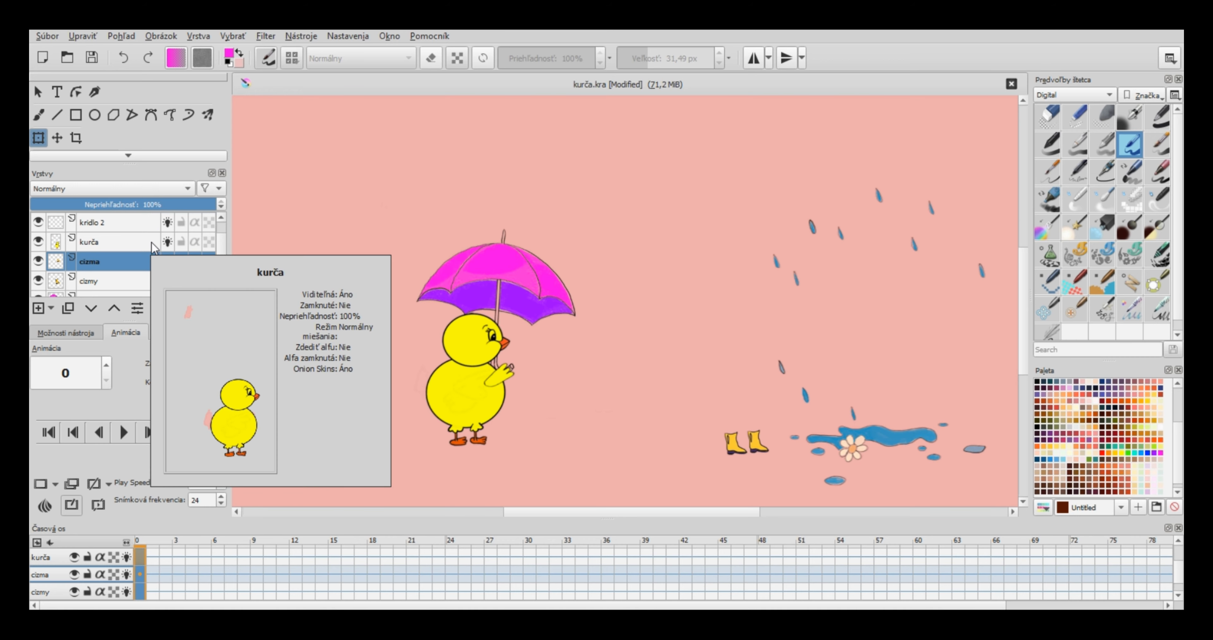
# Step: Duplicate the dazdnik keyframe to frame 4 and move the umbrella slightly up and to the right
pyautogui.click(256, 590)
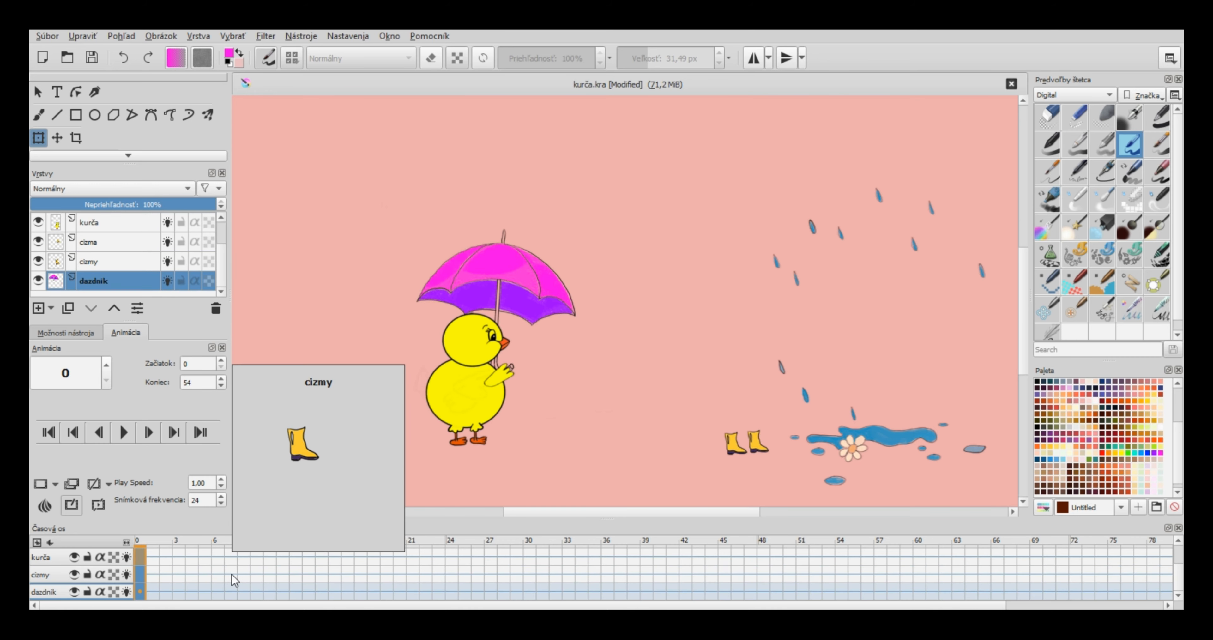
pyautogui.click(192, 591)
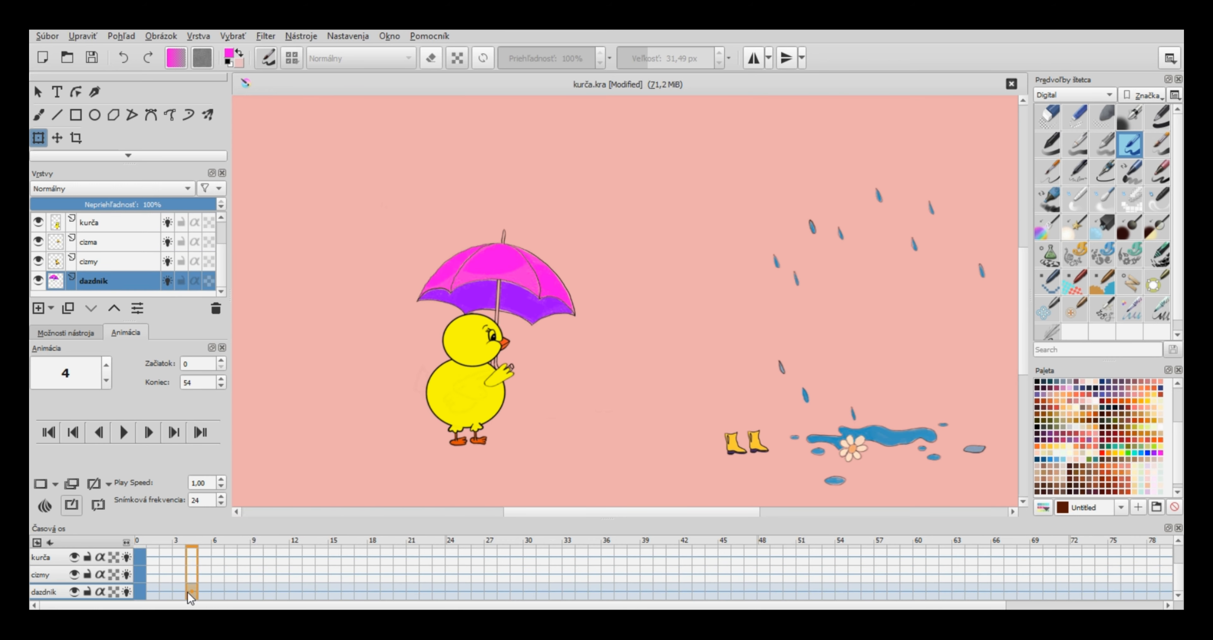
pyautogui.click(71, 483)
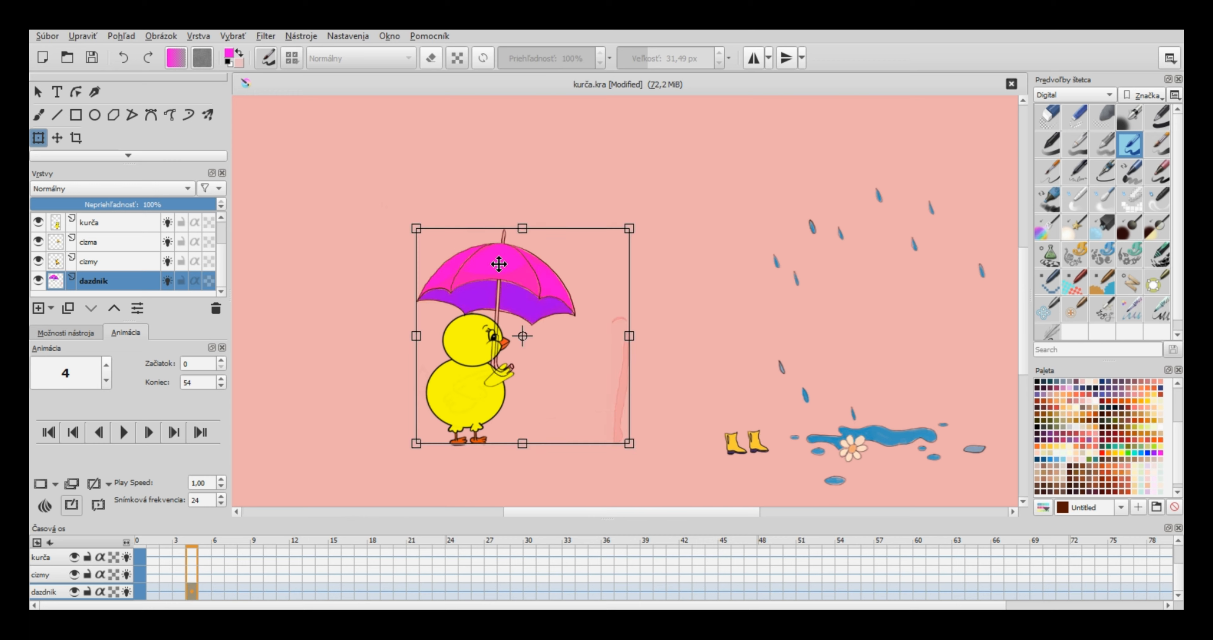
pyautogui.moveTo(531, 271)
pyautogui.mouseDown()
pyautogui.moveTo(535, 284)
pyautogui.moveTo(545, 277)
pyautogui.mouseUp()
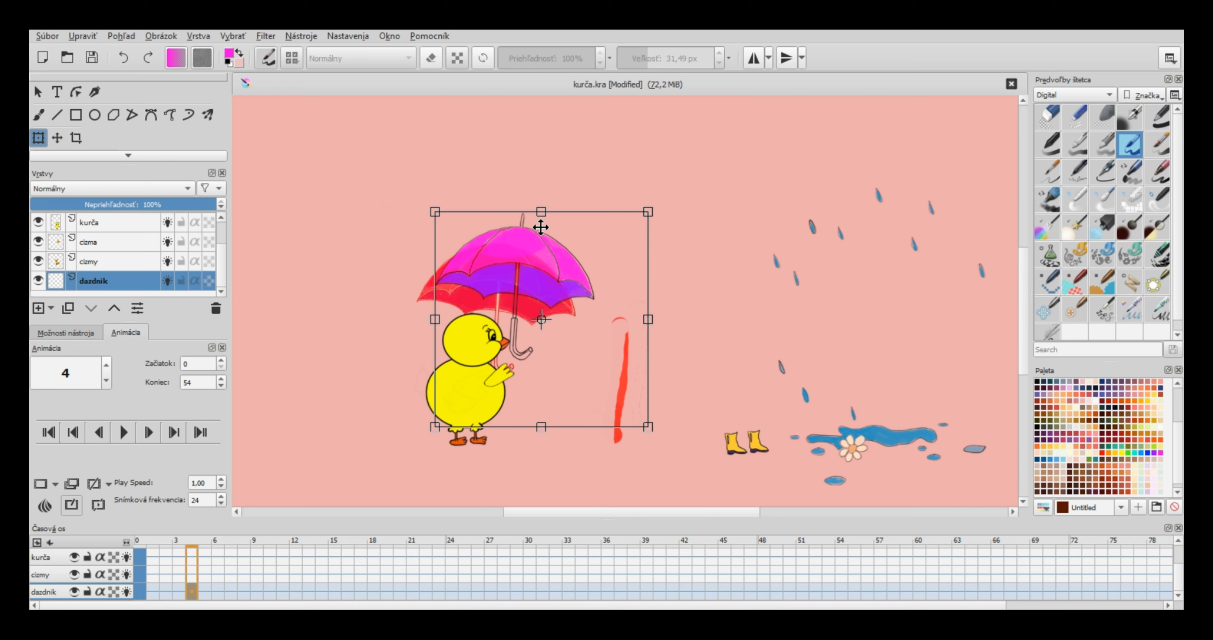
pyautogui.moveTo(536, 237); pyautogui.dragTo(538, 233)
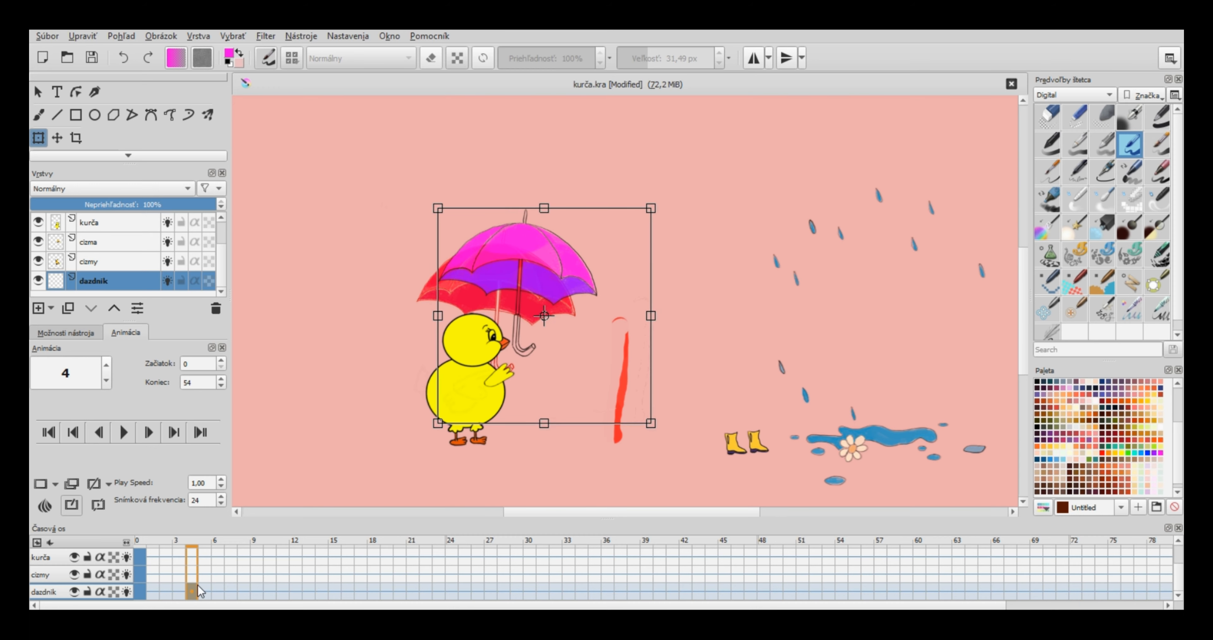
# Step: Add a duplicate keyframe on the kurča layer at frame 4 and shift the chick slightly upwards
pyautogui.click(194, 560)
pyautogui.moveTo(439, 395)
pyautogui.mouseDown()
pyautogui.moveTo(498, 394)
pyautogui.moveTo(454, 389)
pyautogui.mouseUp()
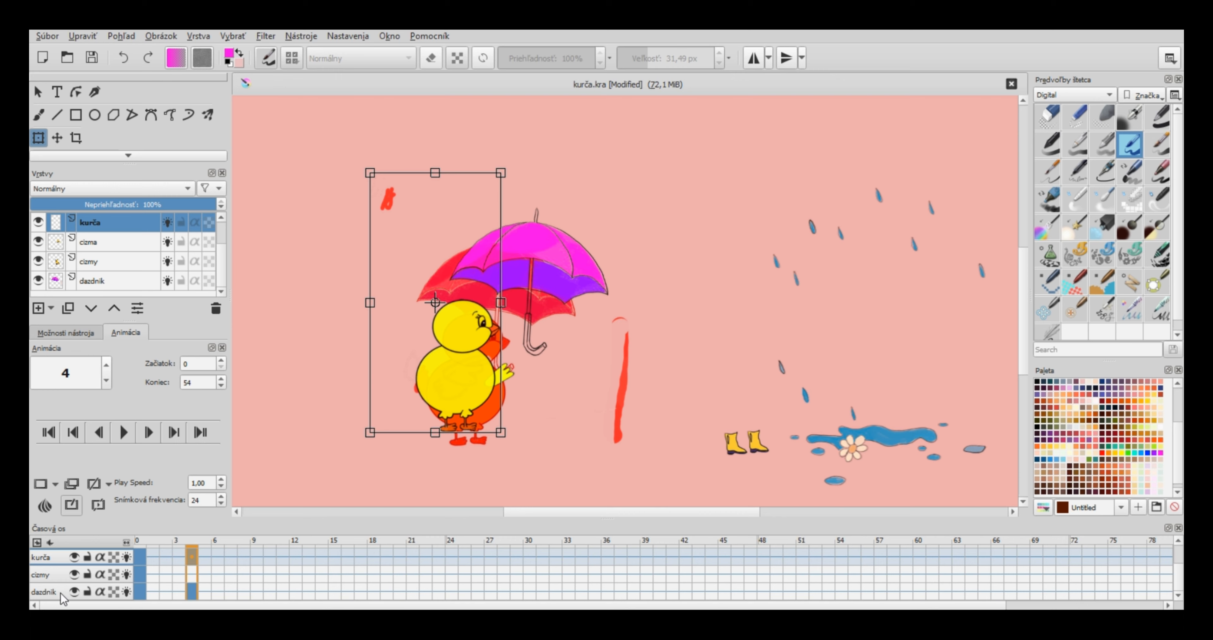
pyautogui.press('Return')
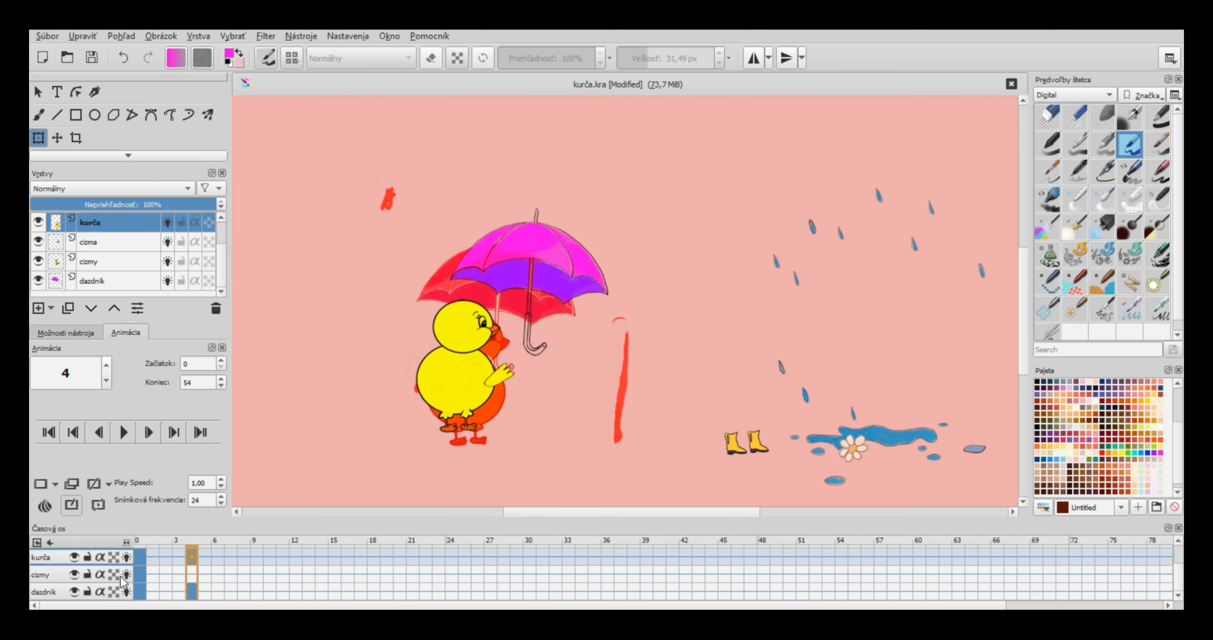
# Step: Duplicate the kridlo 2 keyframe to frame 4 and move the wing onto the umbrella's handle
pyautogui.scroll(2, 129, 259)
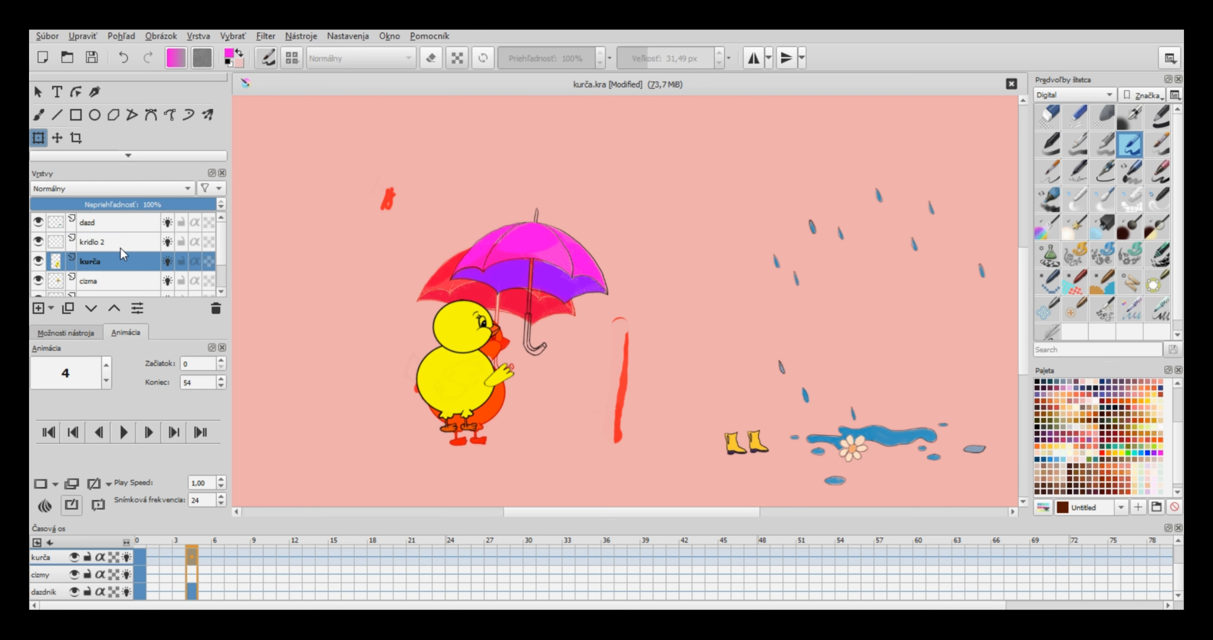
pyautogui.click(122, 243)
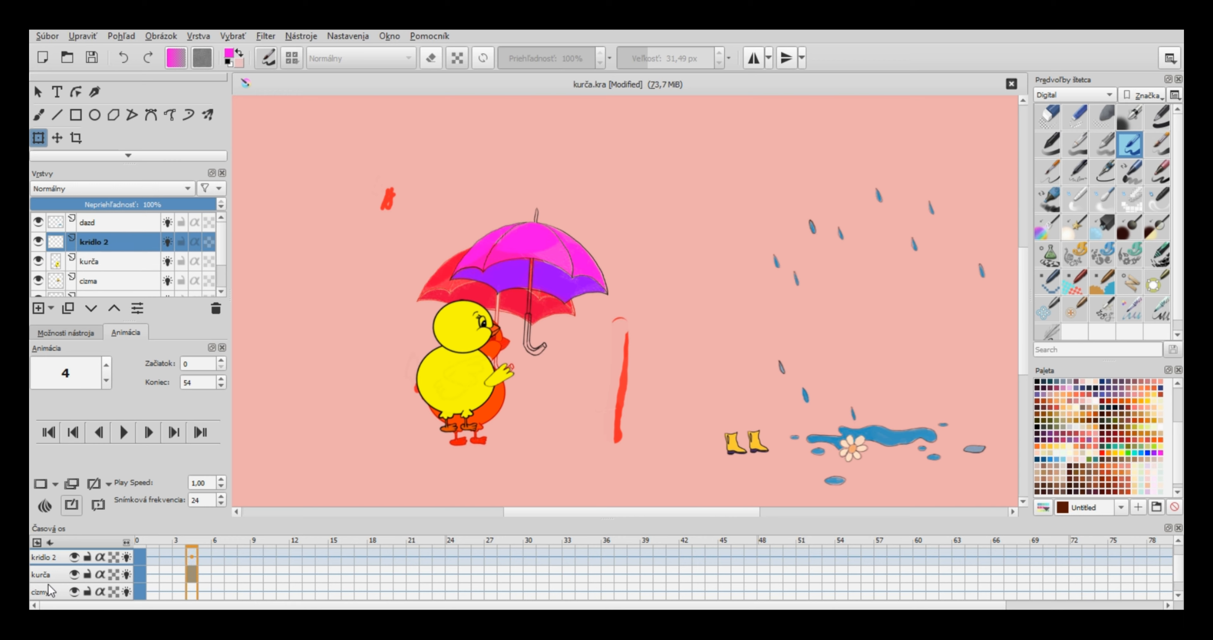
pyautogui.click(190, 560)
pyautogui.click(72, 485)
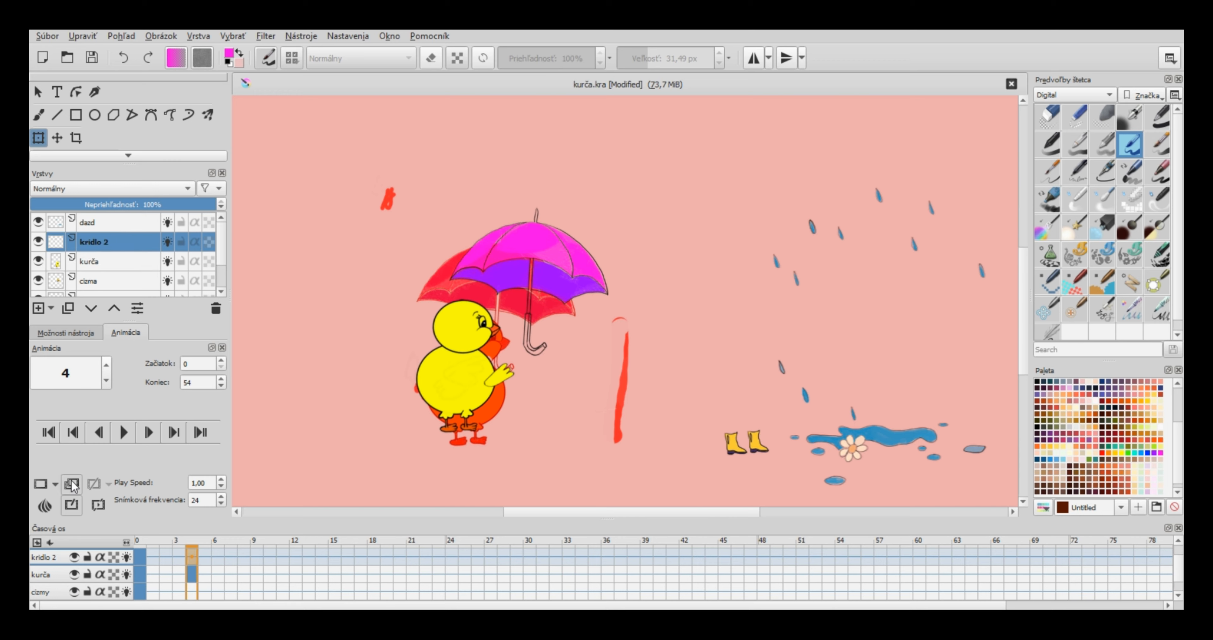
pyautogui.click(506, 389)
pyautogui.moveTo(504, 377); pyautogui.dragTo(531, 345)
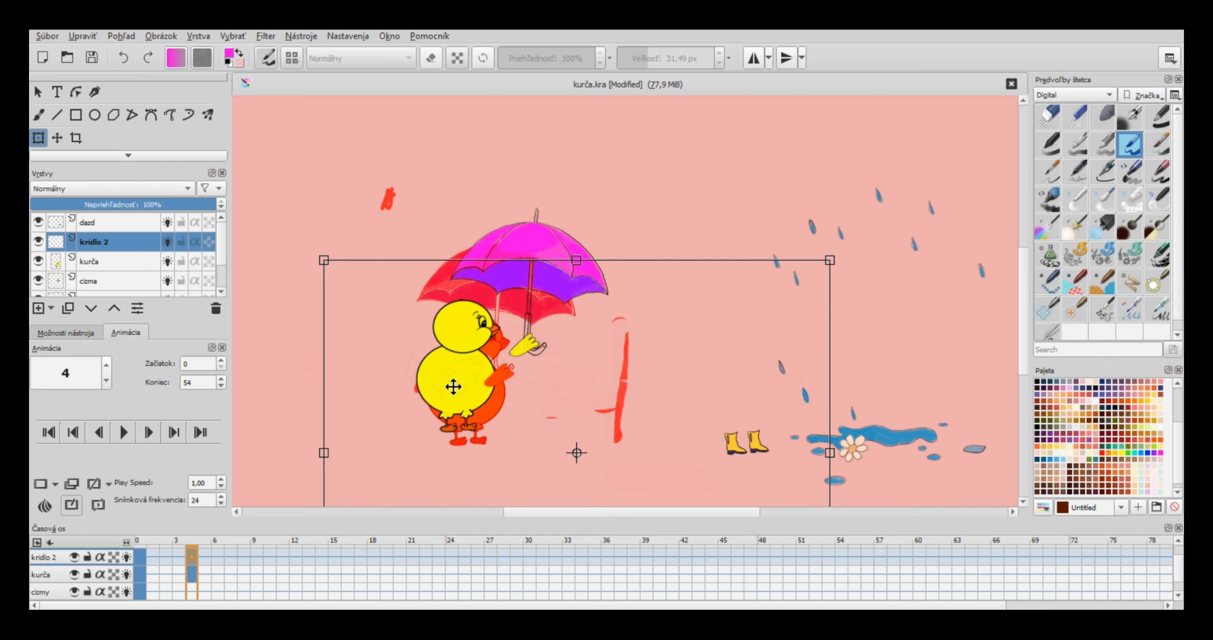
# Step: Move the chick on the kurča layer at frame 4 to its wing under the umbrella and tilt it slightly counterclockwise
pyautogui.click(151, 262)
pyautogui.click(448, 379)
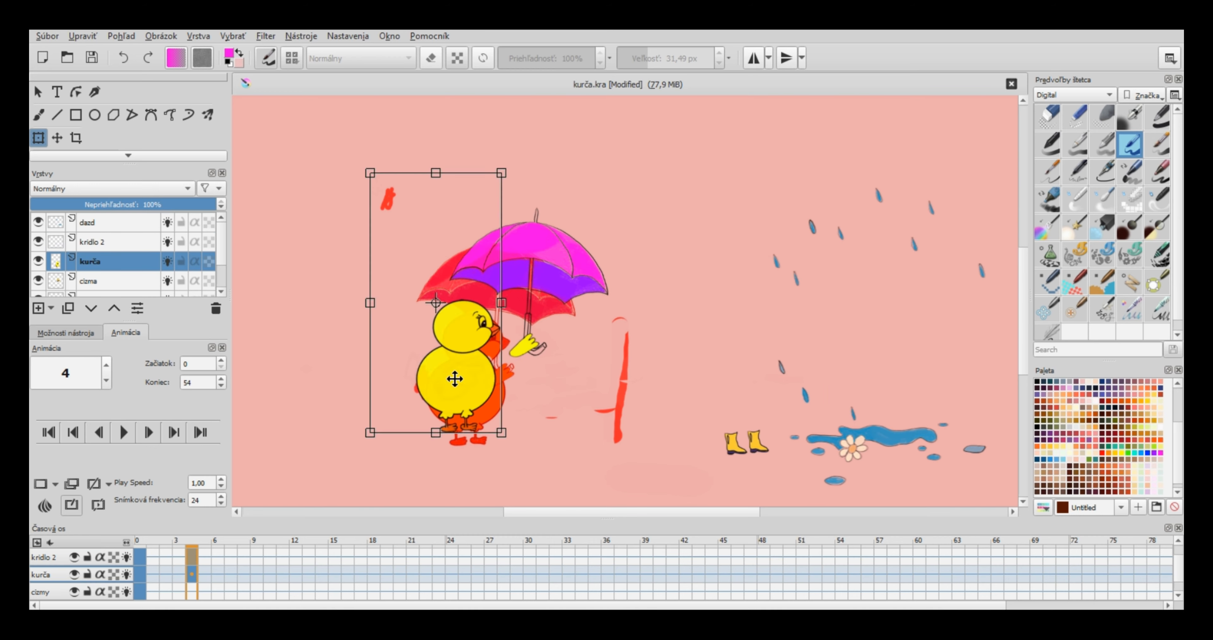
pyautogui.moveTo(455, 379); pyautogui.dragTo(487, 357)
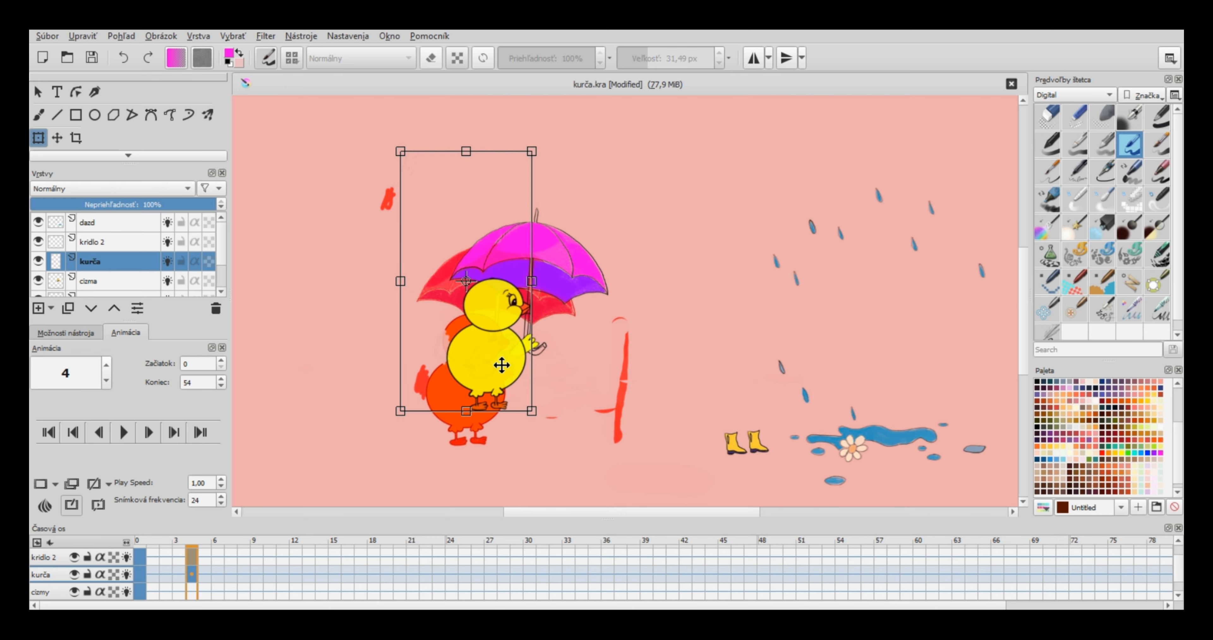
pyautogui.moveTo(541, 425); pyautogui.dragTo(564, 422)
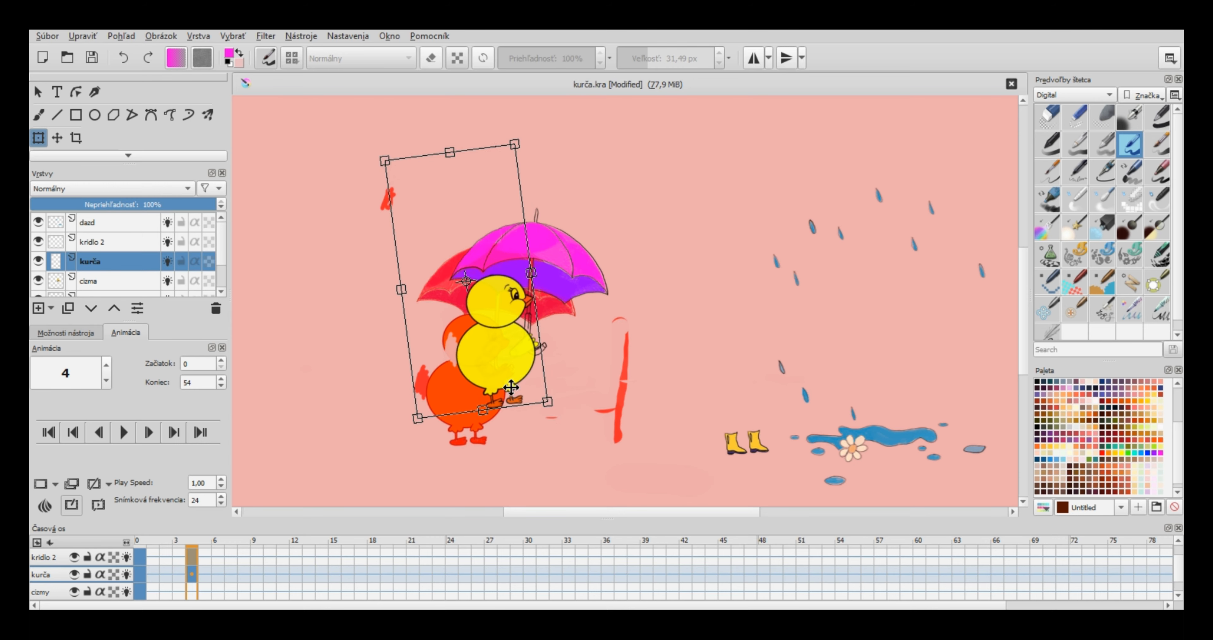
pyautogui.moveTo(473, 344); pyautogui.dragTo(474, 352)
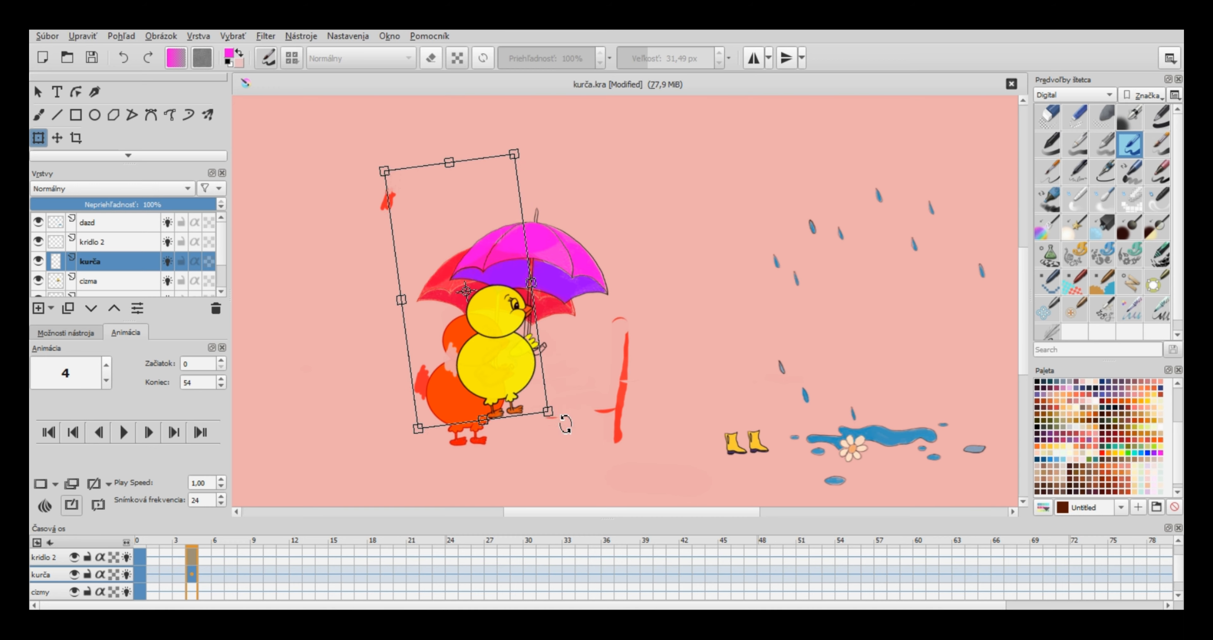
pyautogui.moveTo(566, 424); pyautogui.dragTo(558, 420)
pyautogui.moveTo(509, 384); pyautogui.dragTo(506, 386)
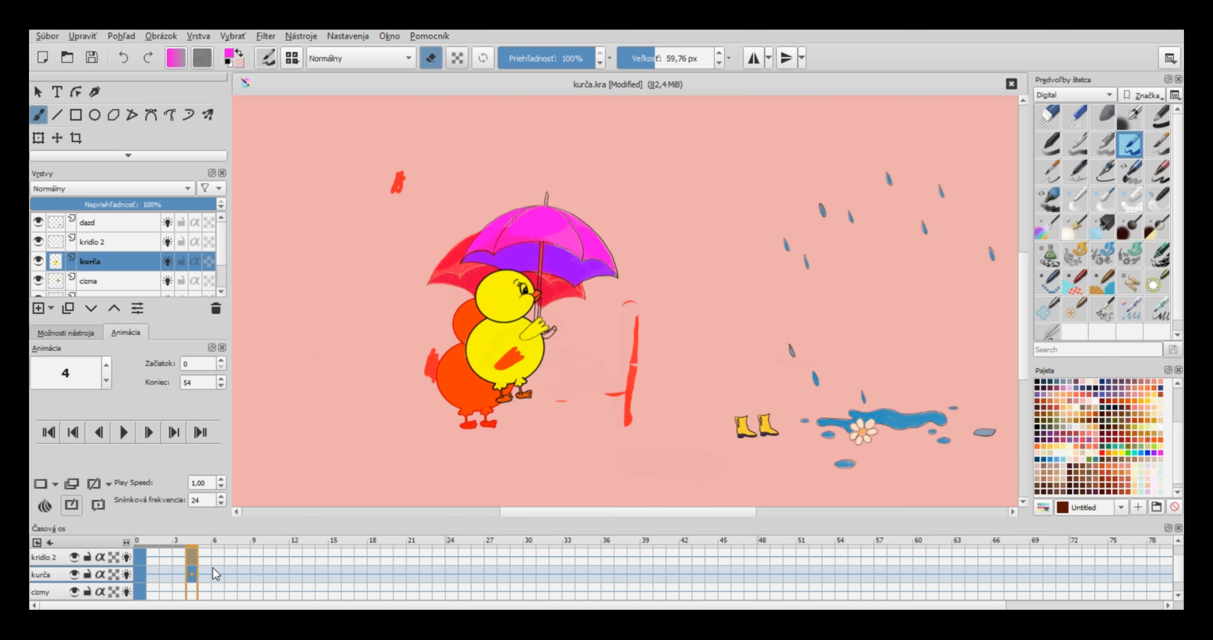
# Step: Duplicate the dazdnik keyframe to frame 7 and move the umbrella further up and to the right
pyautogui.scroll(-2, 116, 242)
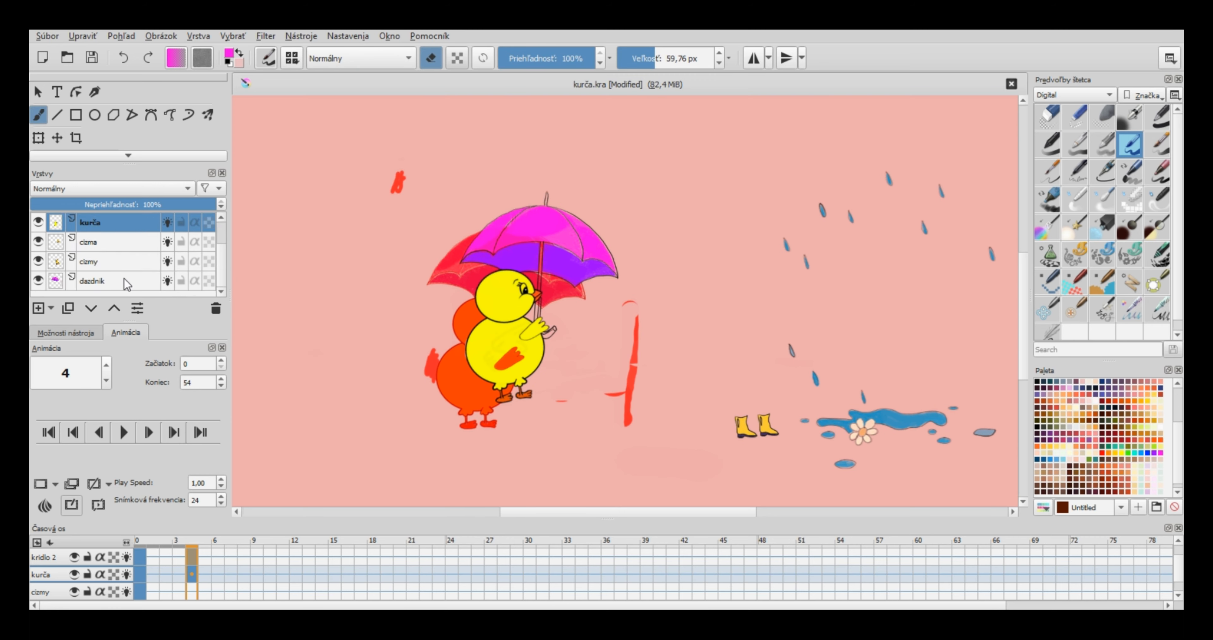
pyautogui.click(133, 281)
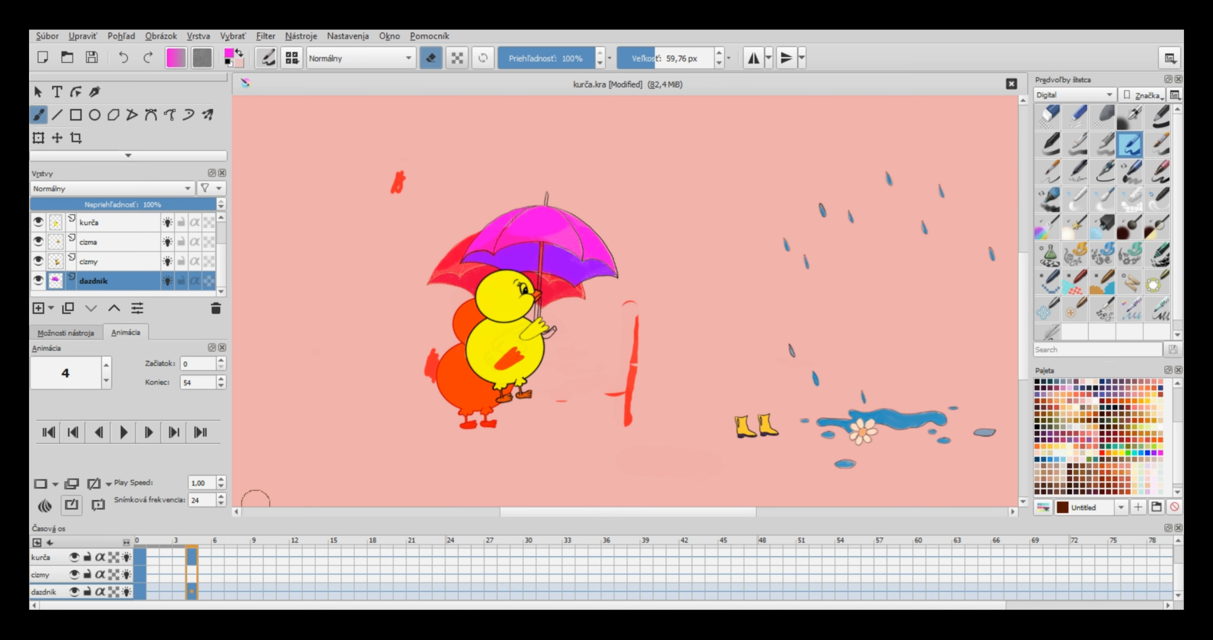
pyautogui.click(231, 592)
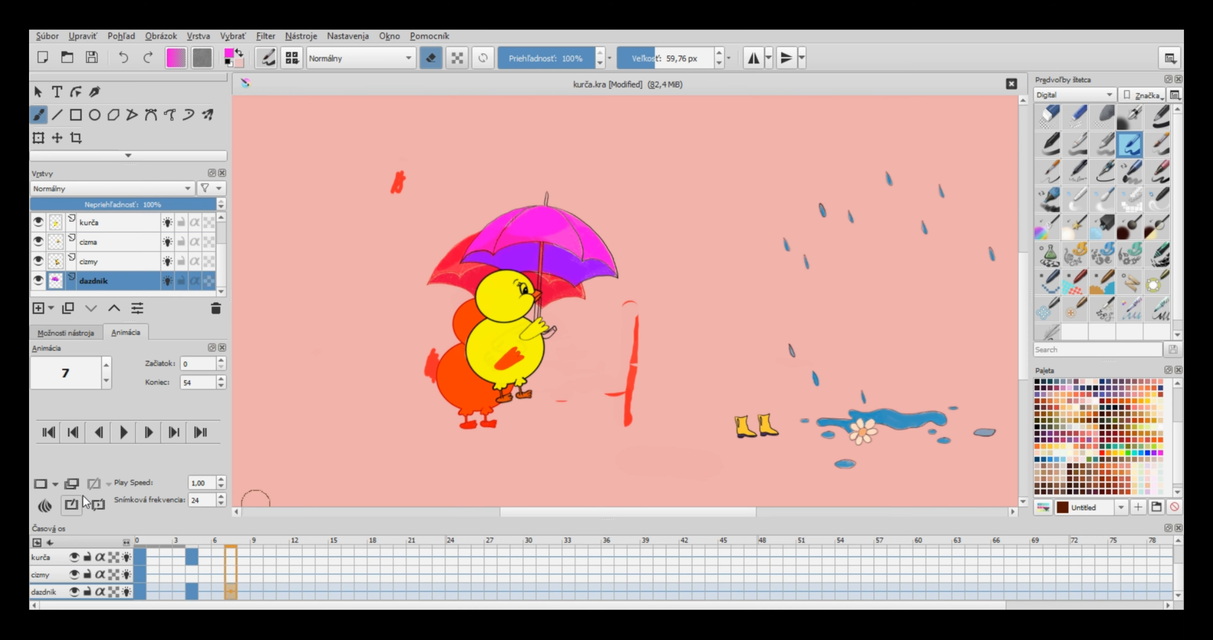
pyautogui.click(89, 485)
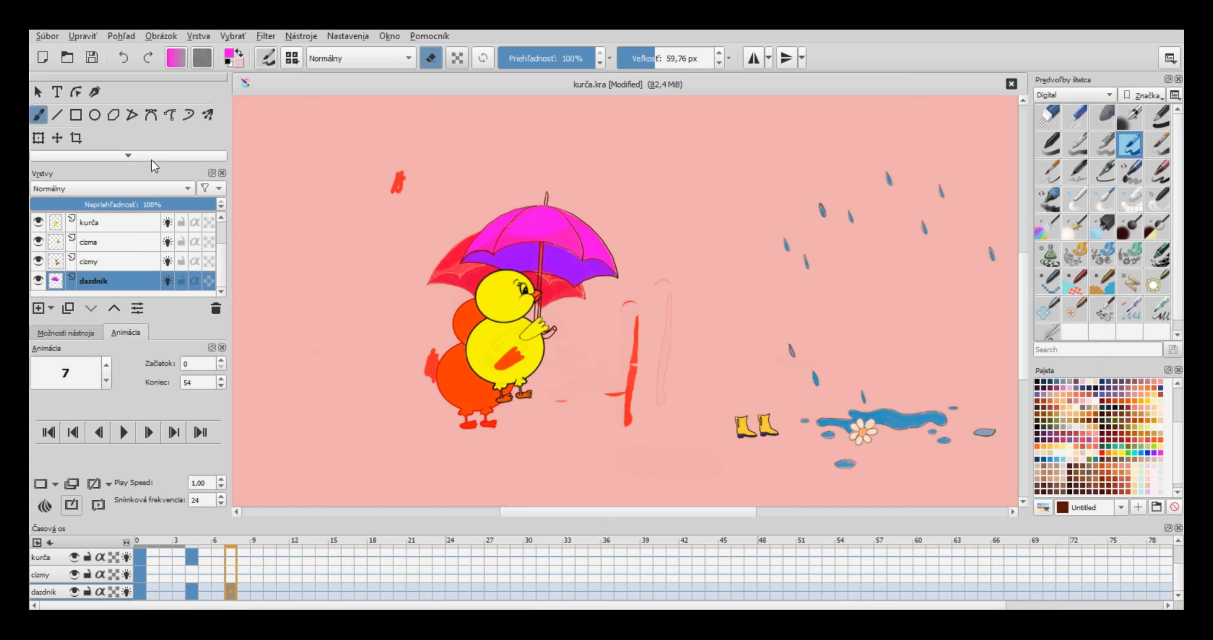
pyautogui.click(38, 138)
pyautogui.moveTo(579, 254); pyautogui.dragTo(658, 197)
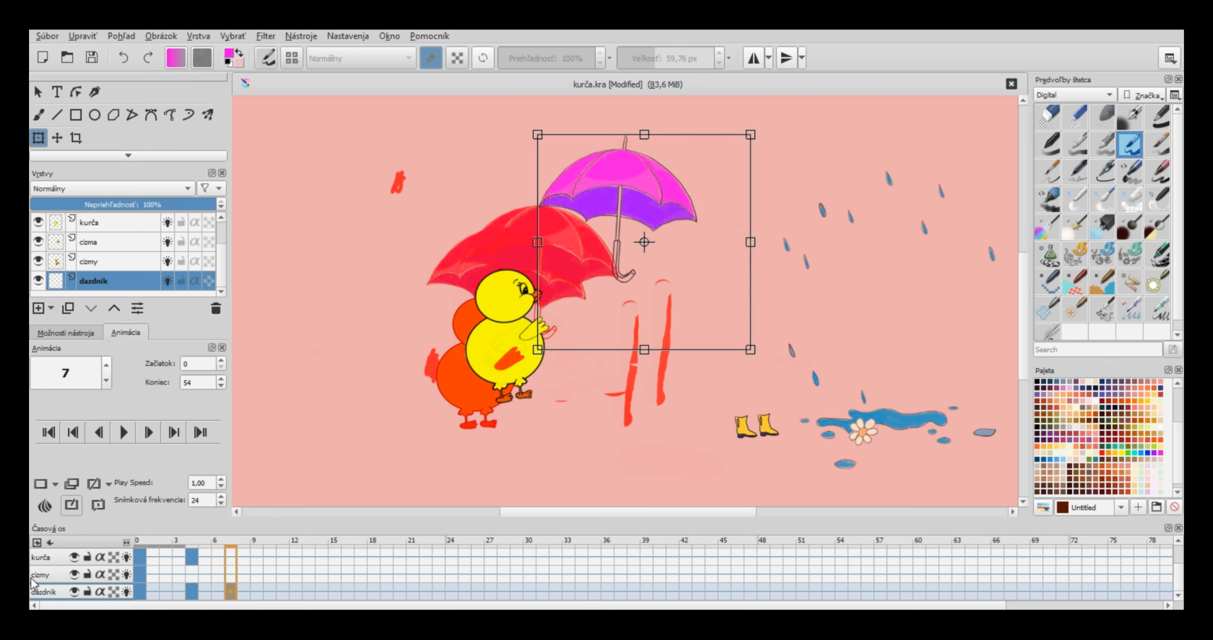
# Step: Add keyframes on the kurča and kridlo 2 layers at frame 7 and move the chick and its wing to the umbrella
pyautogui.click(46, 558)
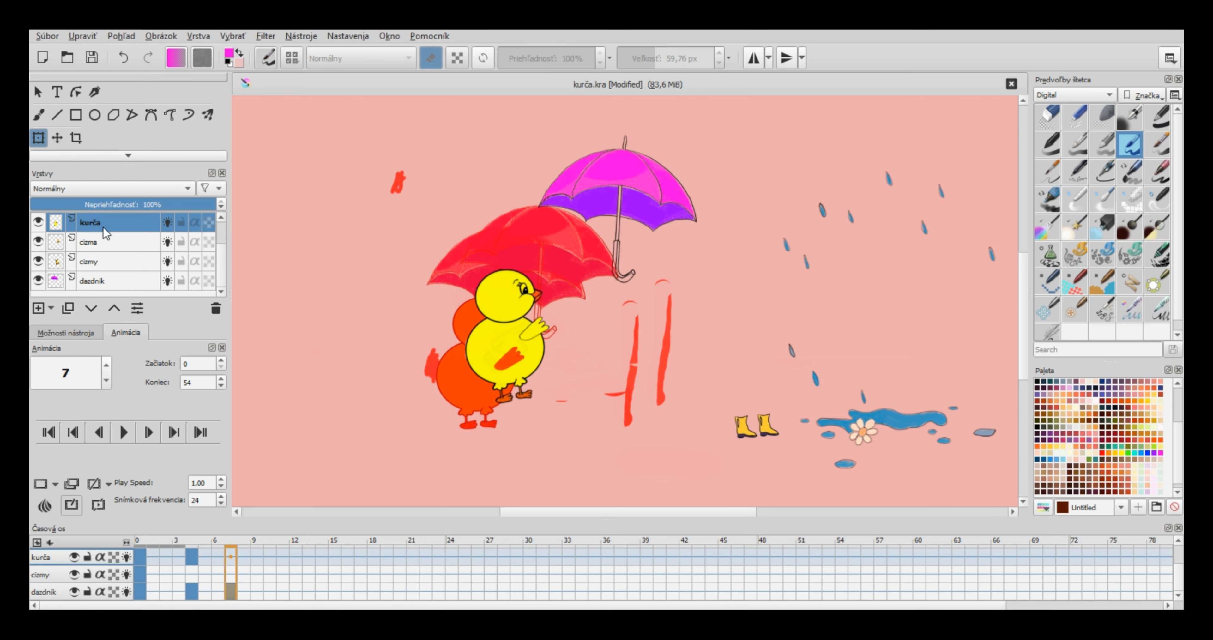
pyautogui.moveTo(509, 345); pyautogui.dragTo(586, 313)
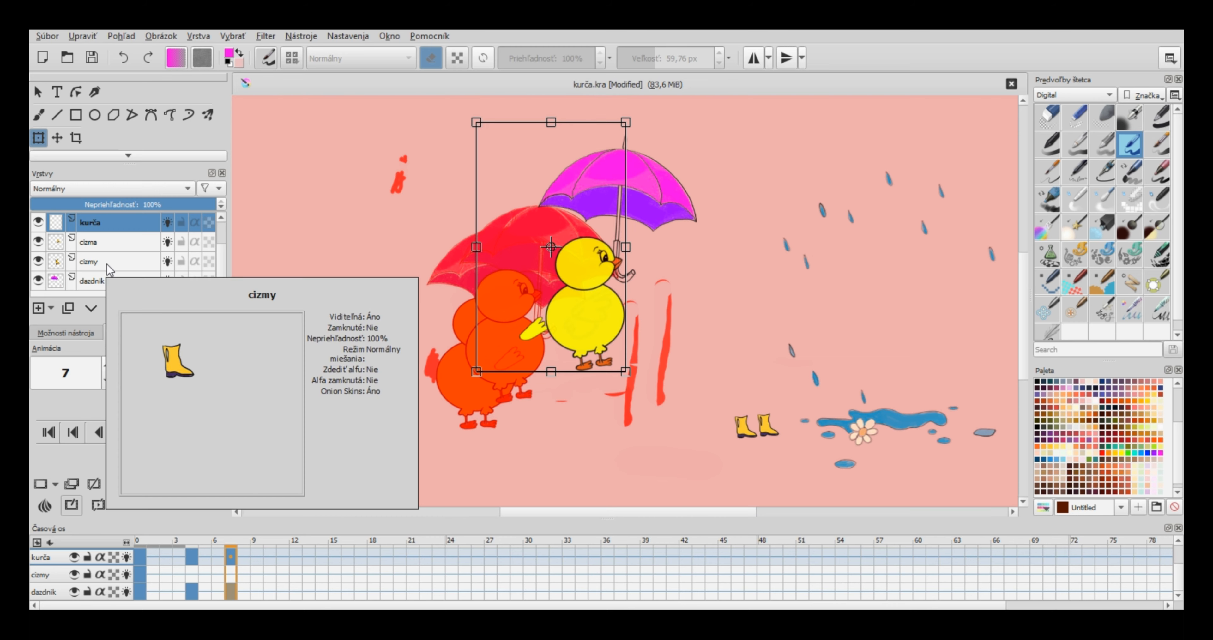
pyautogui.scroll(1, 107, 264)
pyautogui.click(109, 241)
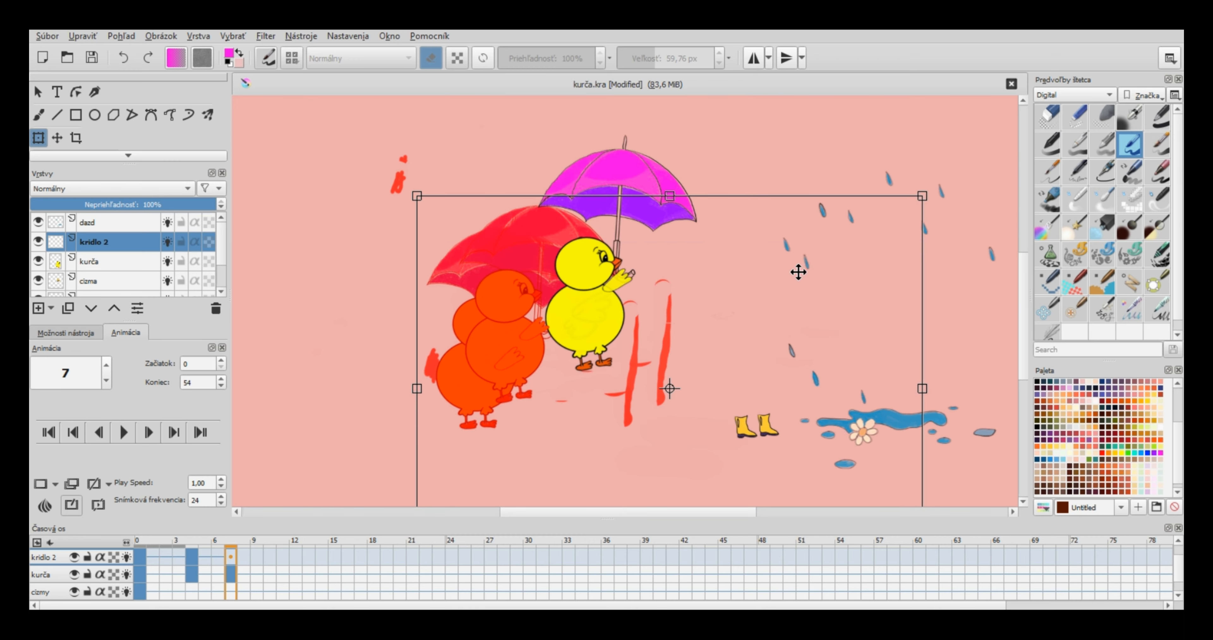
# Step: Tilt the wing on the kridlo 2 layer counterclockwise at frame 7 and shift it slightly to fit the chick
pyautogui.moveTo(977, 184); pyautogui.dragTo(910, 153)
pyautogui.moveTo(686, 295); pyautogui.dragTo(703, 288)
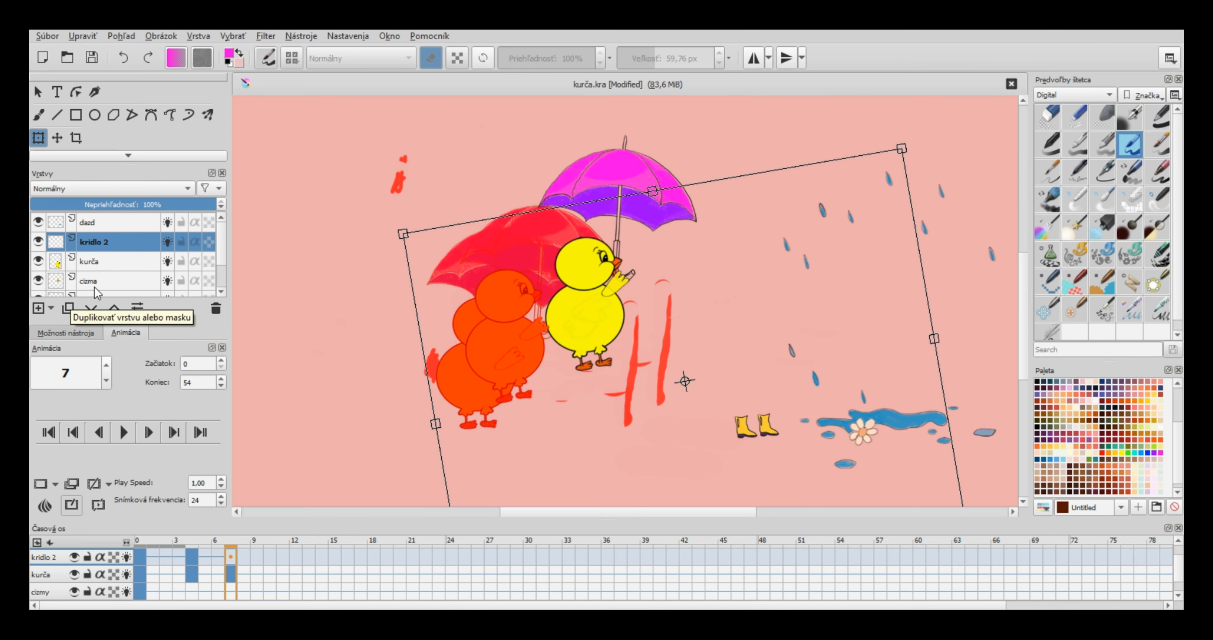
# Step: Duplicate the dazdnik keyframe to frame 11 and move the umbrella right and slightly up
pyautogui.scroll(-1, 108, 282)
pyautogui.click(105, 282)
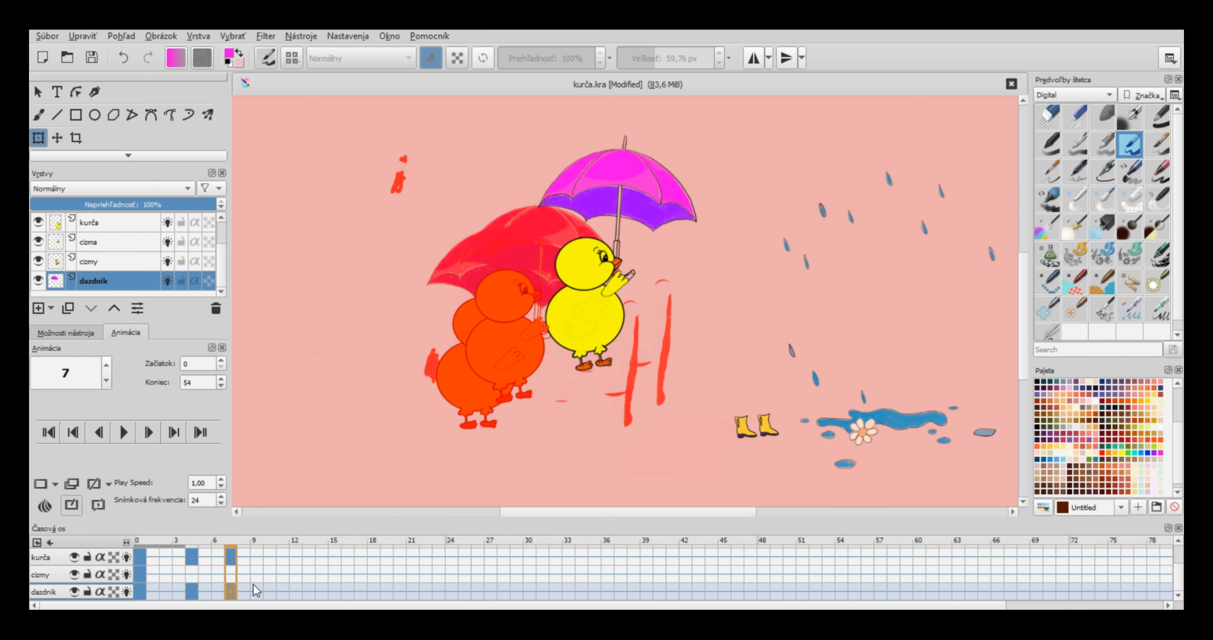
pyautogui.click(283, 591)
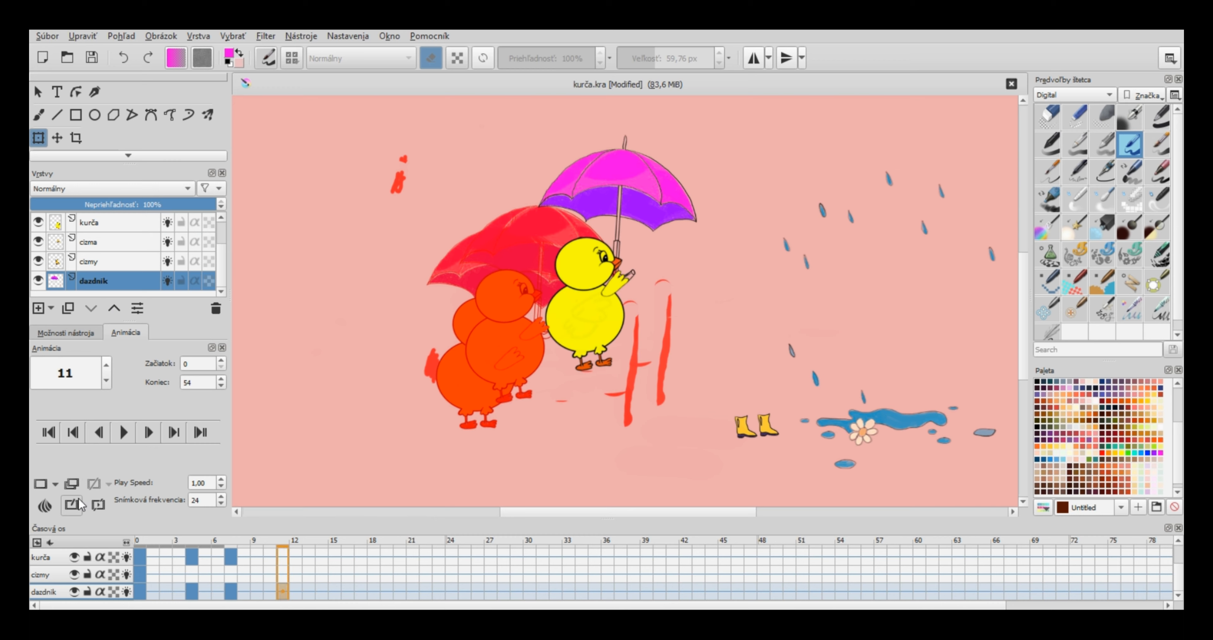
pyautogui.click(72, 485)
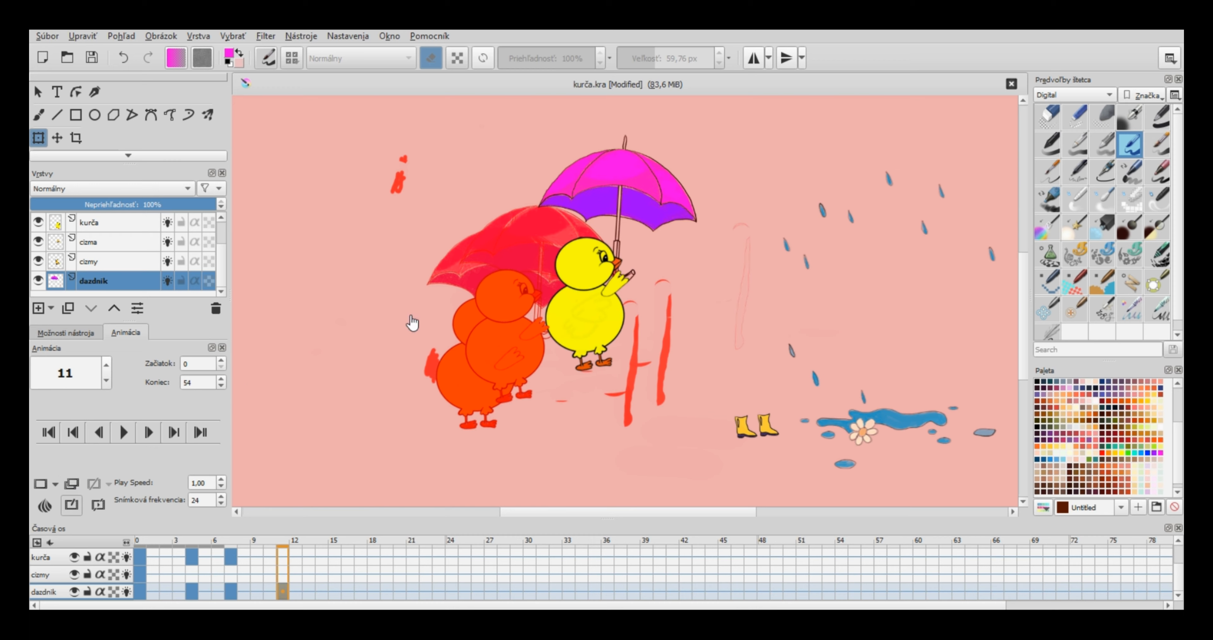
pyautogui.moveTo(649, 198); pyautogui.dragTo(745, 190)
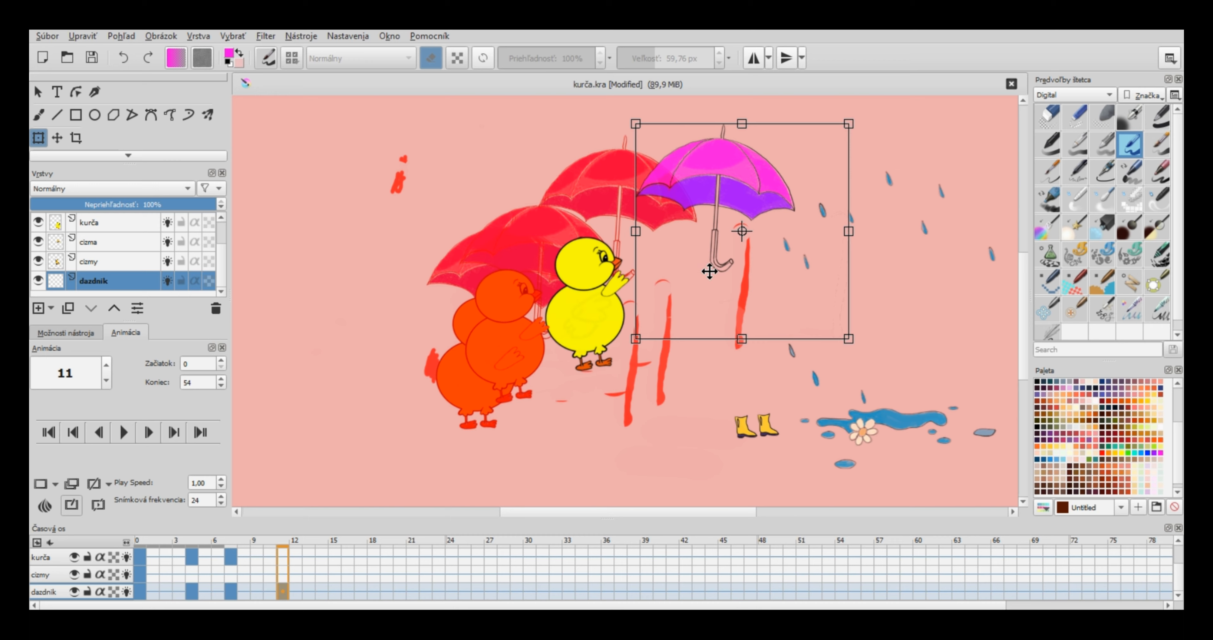
pyautogui.moveTo(712, 233); pyautogui.dragTo(742, 231)
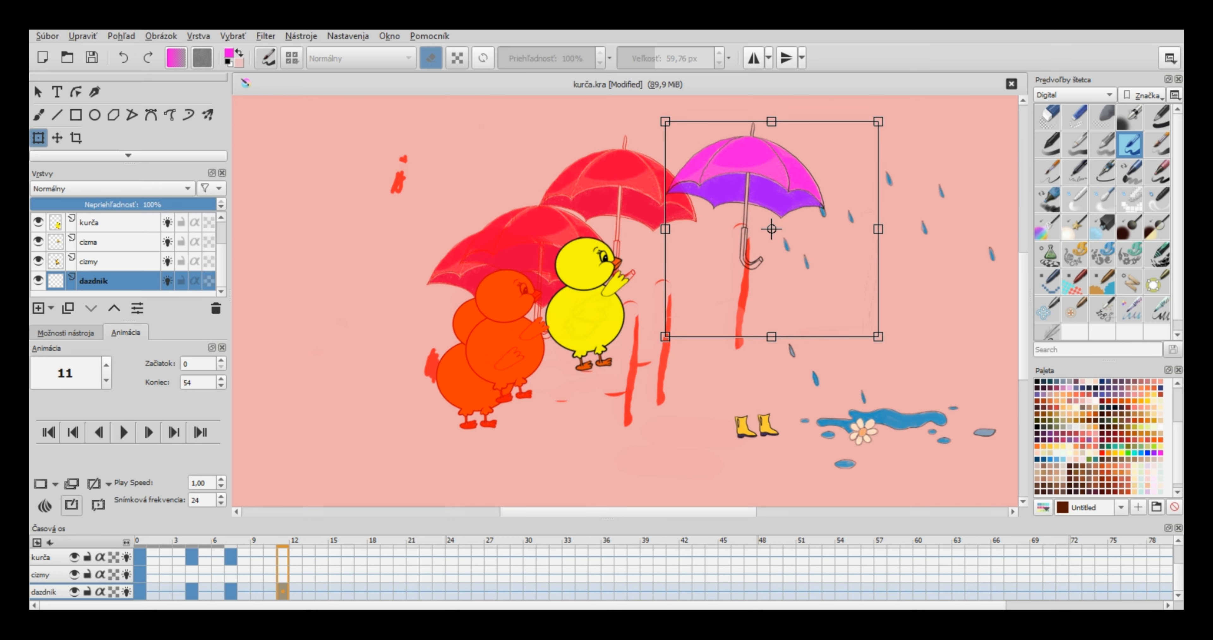
# Step: Add a kurča keyframe at frame 11 and move the chick right, to the umbrella's handle
pyautogui.click(284, 558)
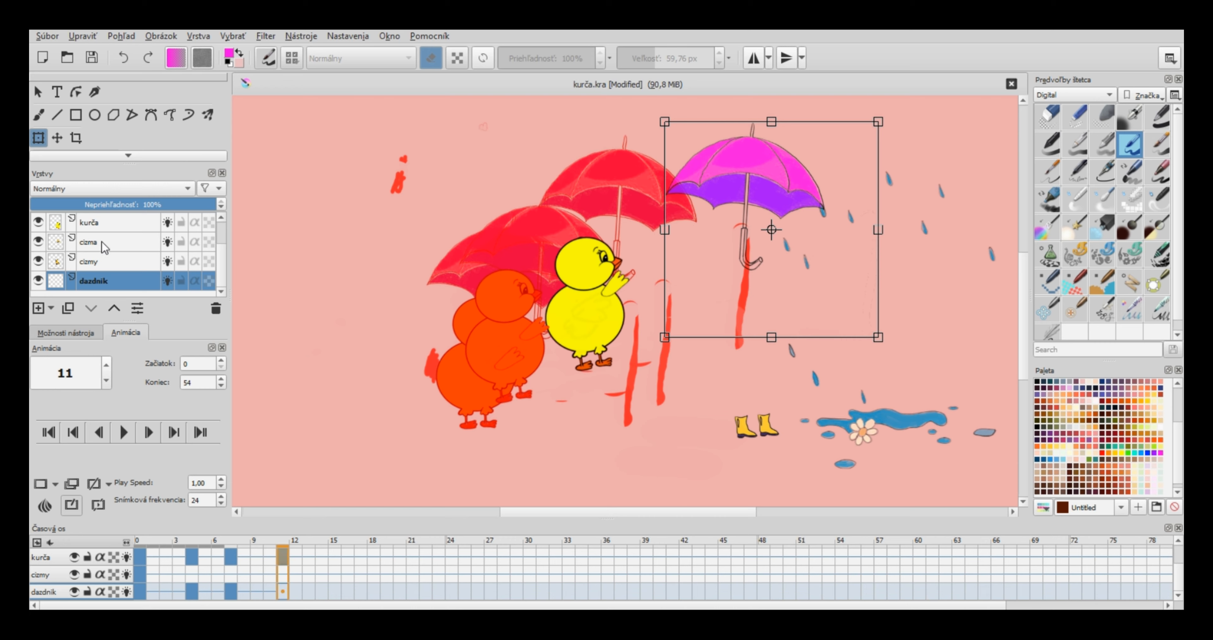
pyautogui.click(110, 226)
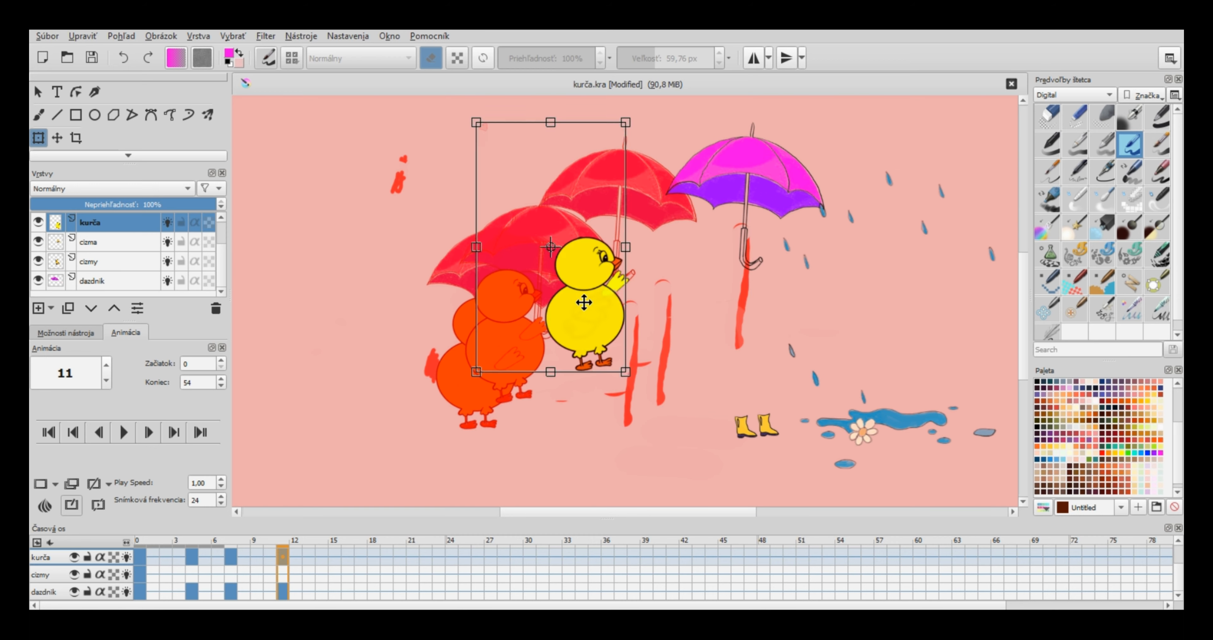
pyautogui.moveTo(583, 303); pyautogui.dragTo(718, 296)
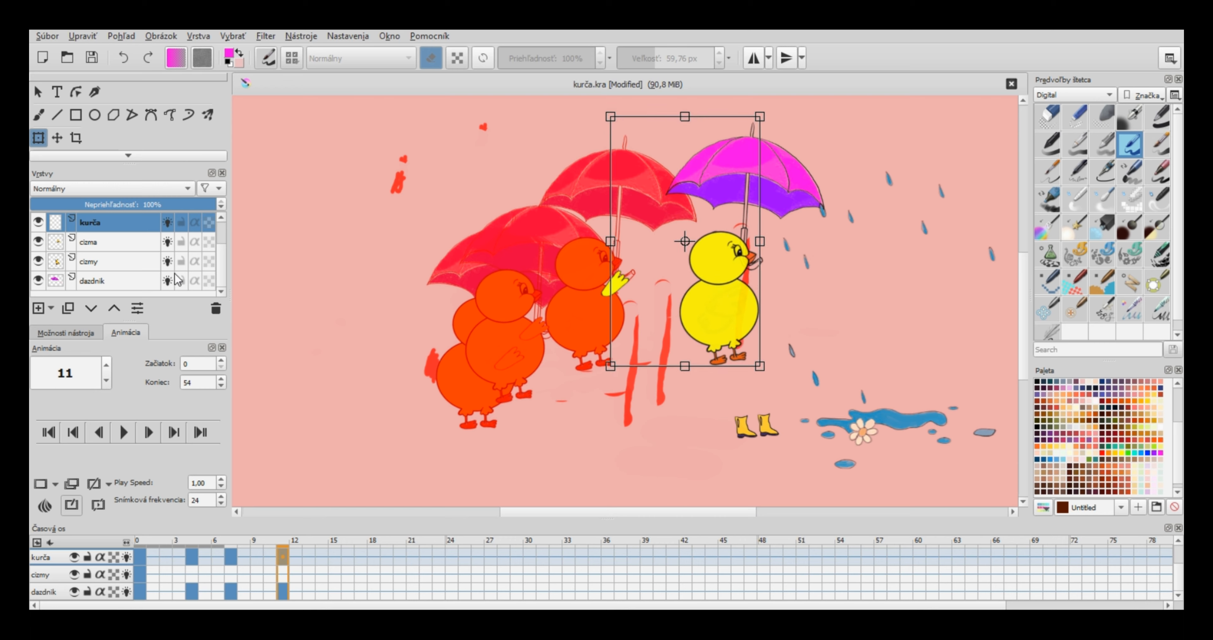
# Step: Add a kridlo 2 keyframe at frame 11 and move the wing onto the chick
pyautogui.scroll(1, 104, 263)
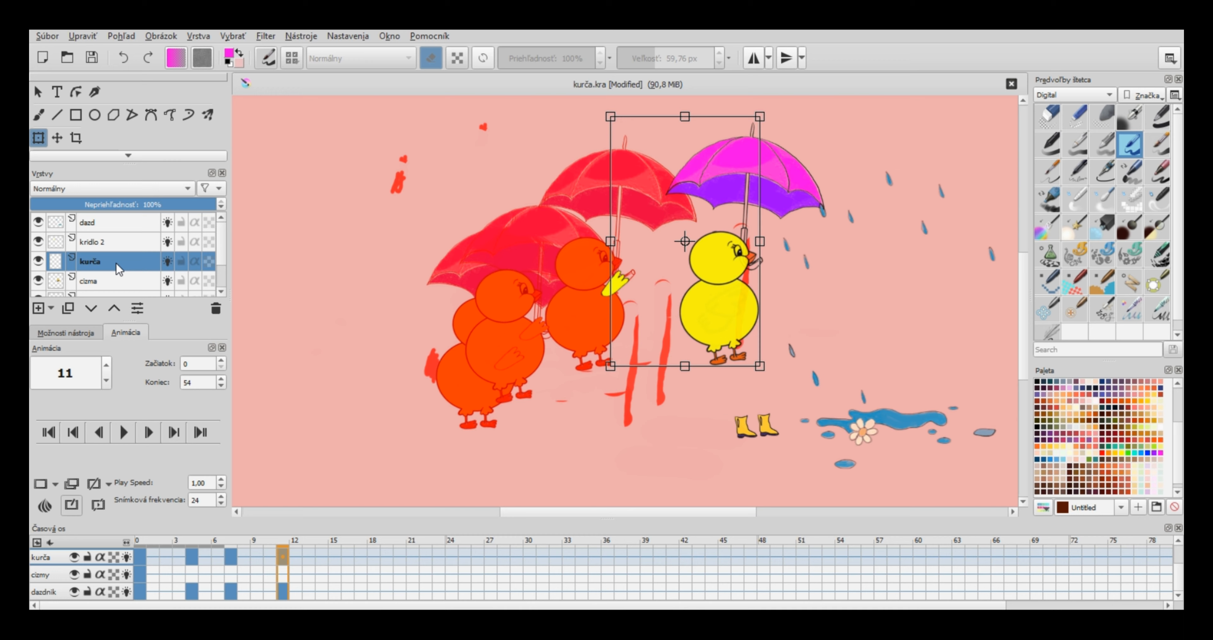
pyautogui.click(113, 242)
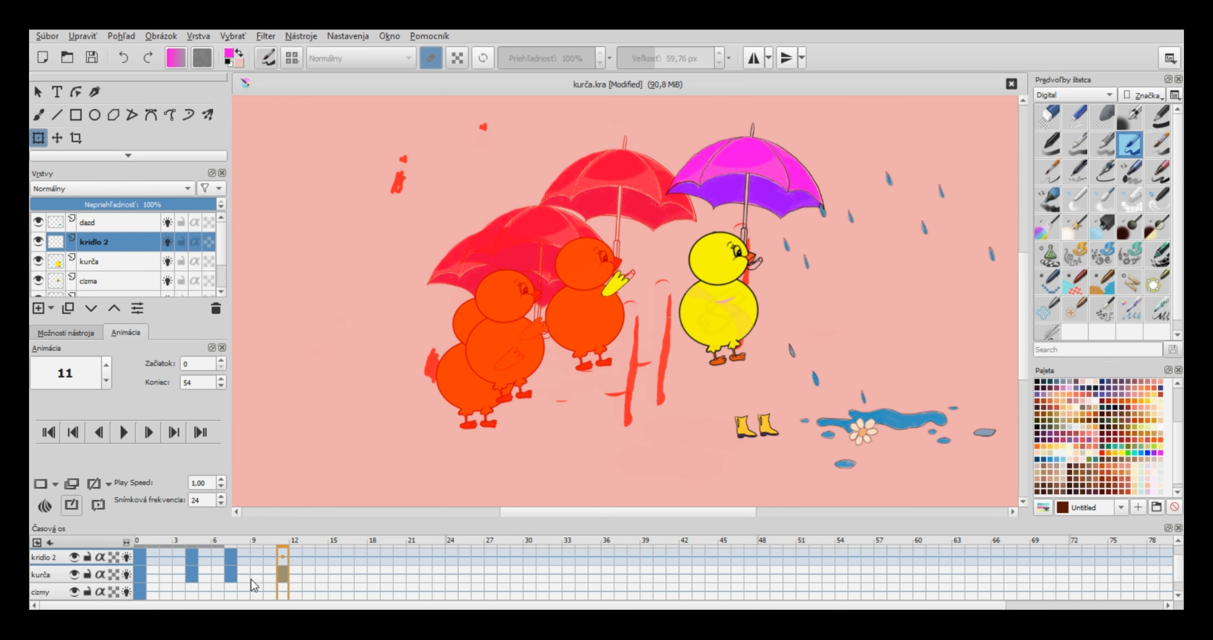
pyautogui.click(278, 556)
pyautogui.moveTo(616, 283); pyautogui.dragTo(746, 274)
# Step: At frame 15, tilt the wing slightly counterclockwise, add a kurča keyframe and shift the chick slightly right
pyautogui.moveTo(528, 188); pyautogui.dragTo(571, 289)
pyautogui.moveTo(761, 337); pyautogui.dragTo(774, 318)
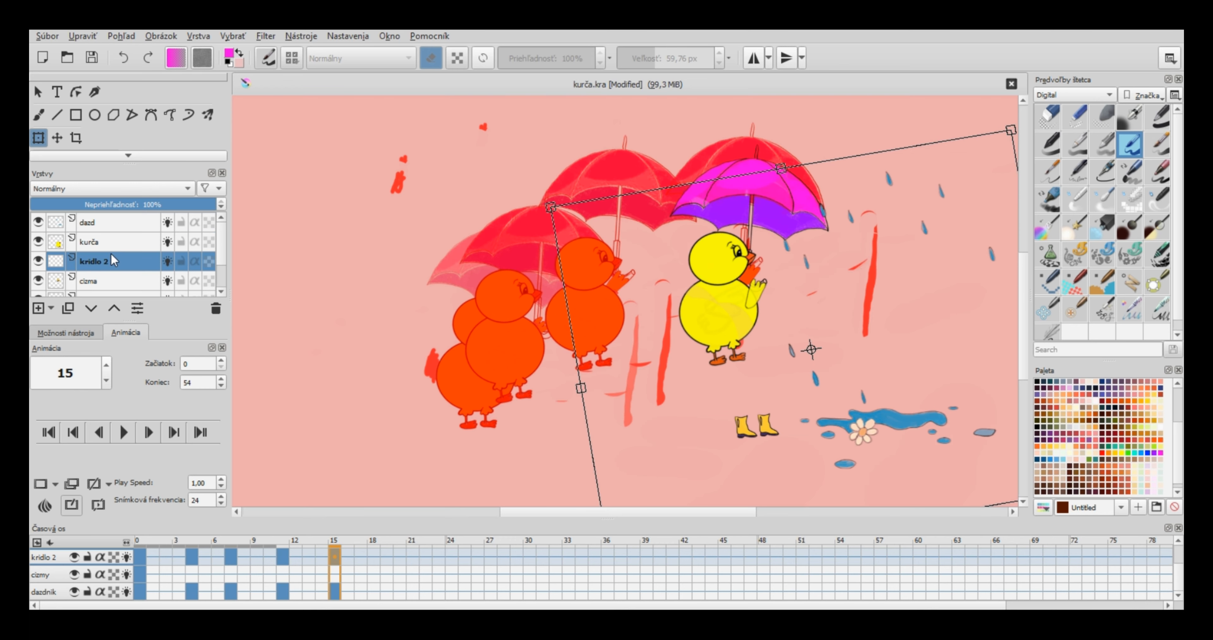
pyautogui.moveTo(111, 251); pyautogui.dragTo(111, 245)
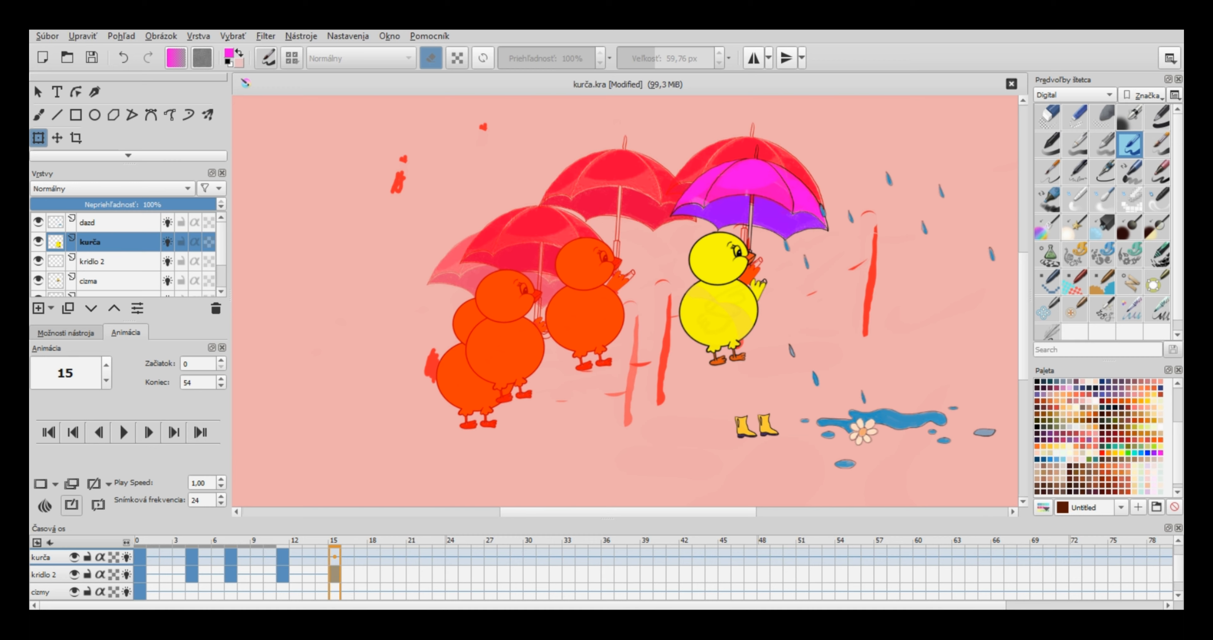
pyautogui.click(334, 556)
pyautogui.hotkey('ctrl', 'z')
pyautogui.click(79, 479)
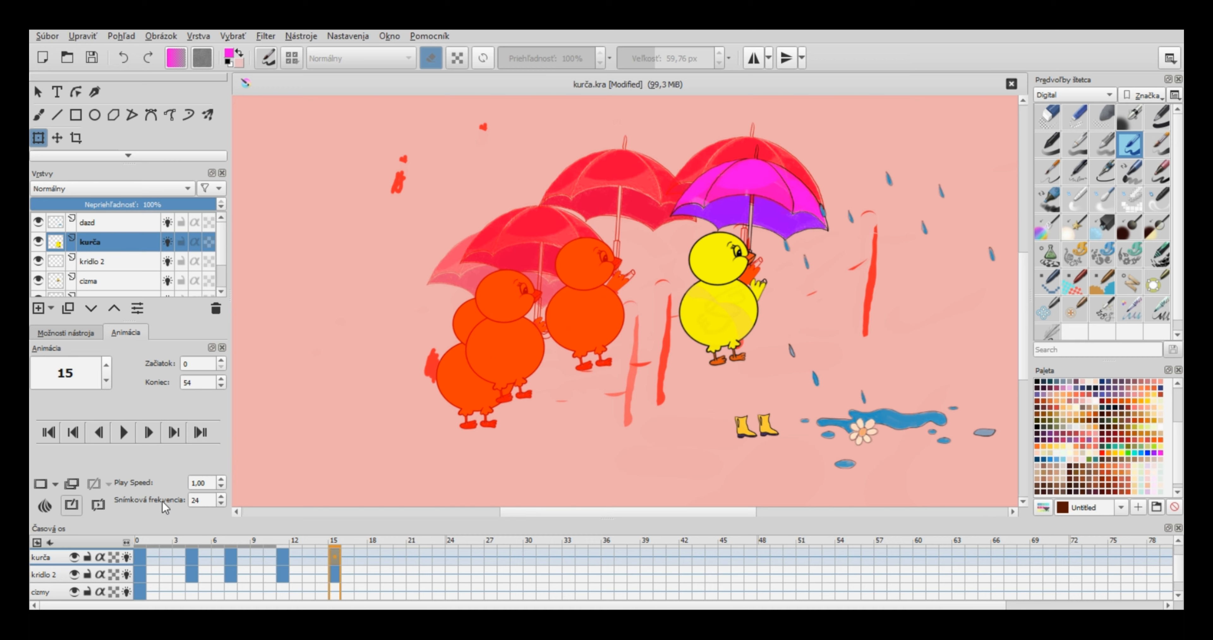
pyautogui.click(696, 307)
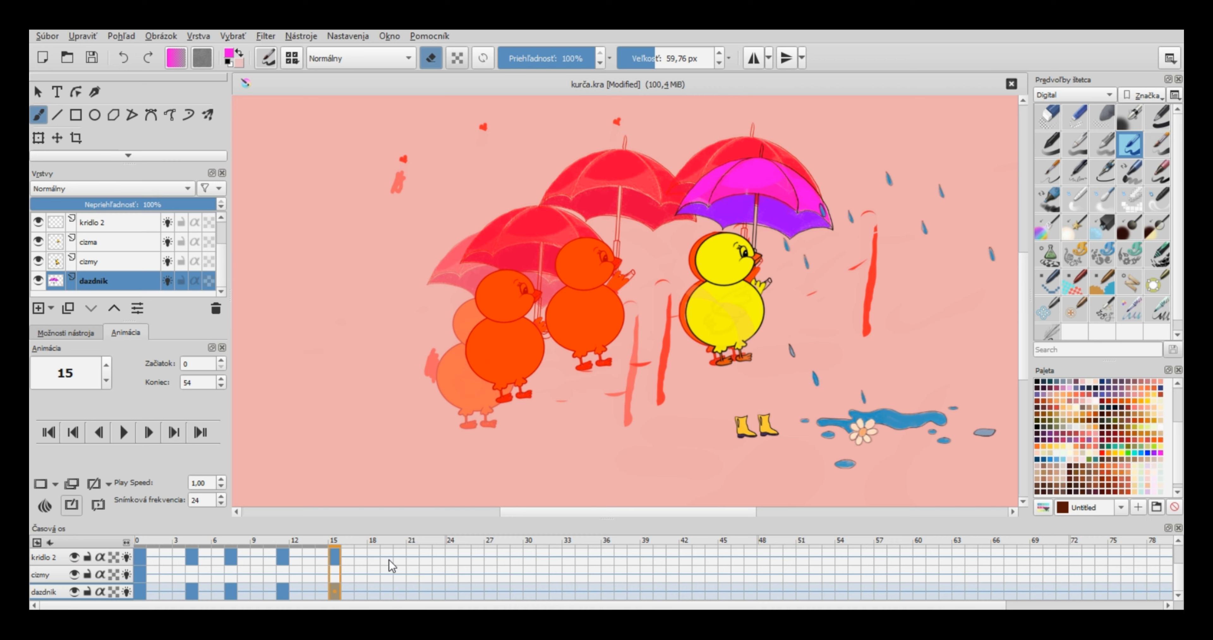
# Step: Duplicate the dazdnik keyframe to frame 19 and move the umbrella slightly down and to the right
pyautogui.click(385, 591)
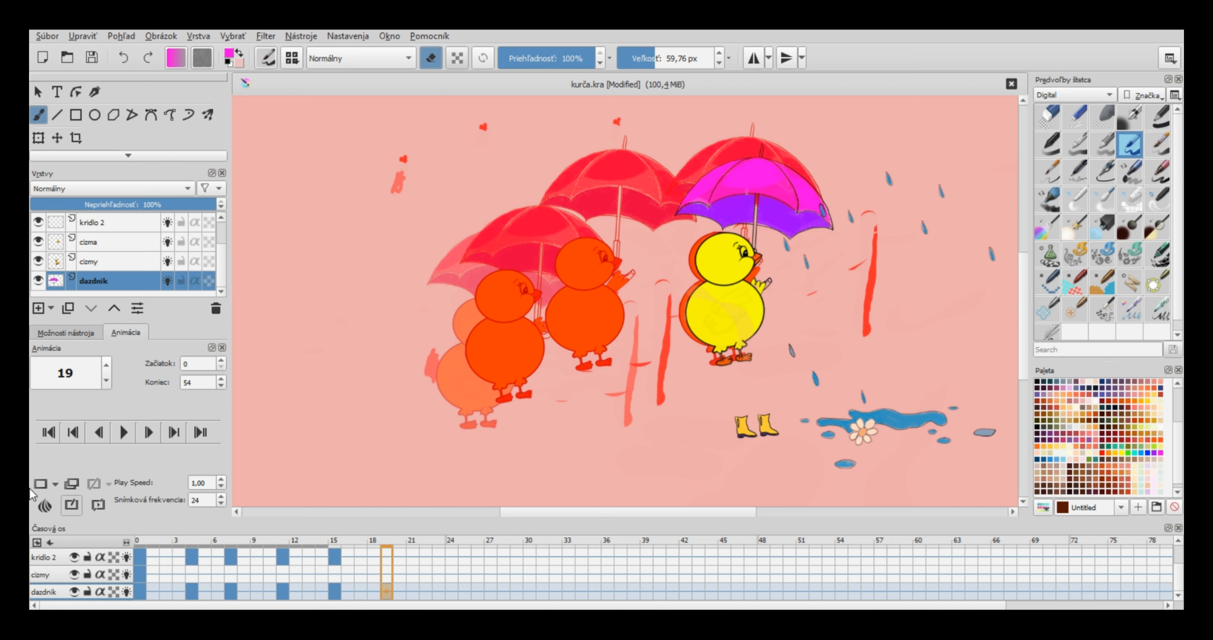
pyautogui.click(73, 483)
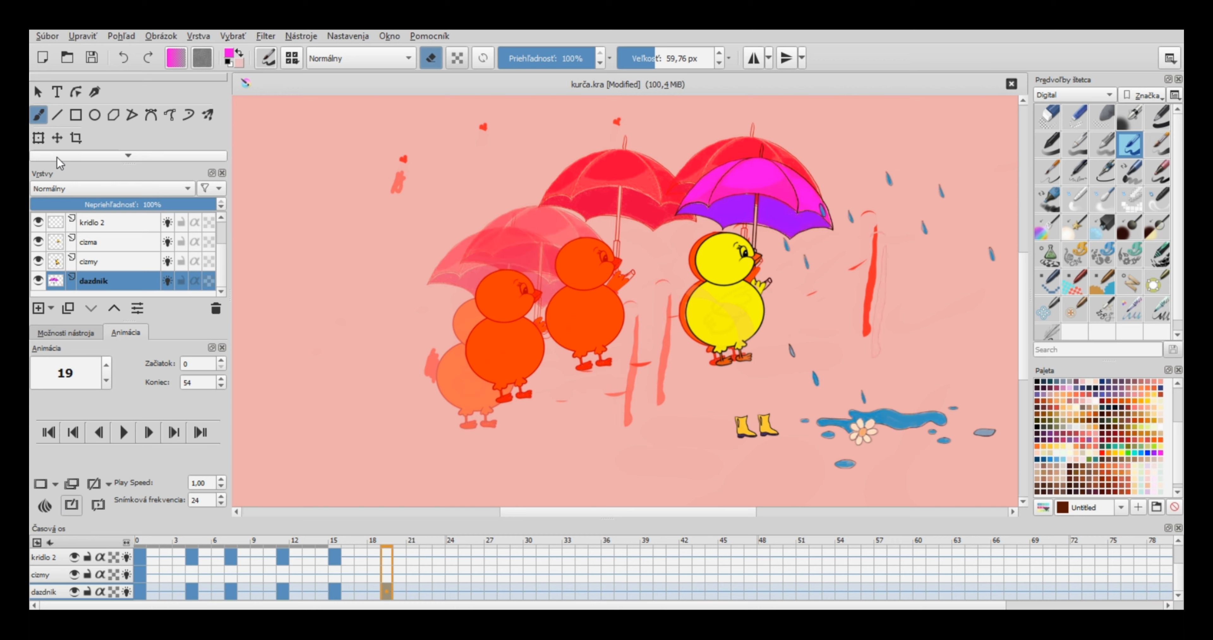
pyautogui.click(38, 137)
pyautogui.moveTo(763, 235); pyautogui.dragTo(773, 254)
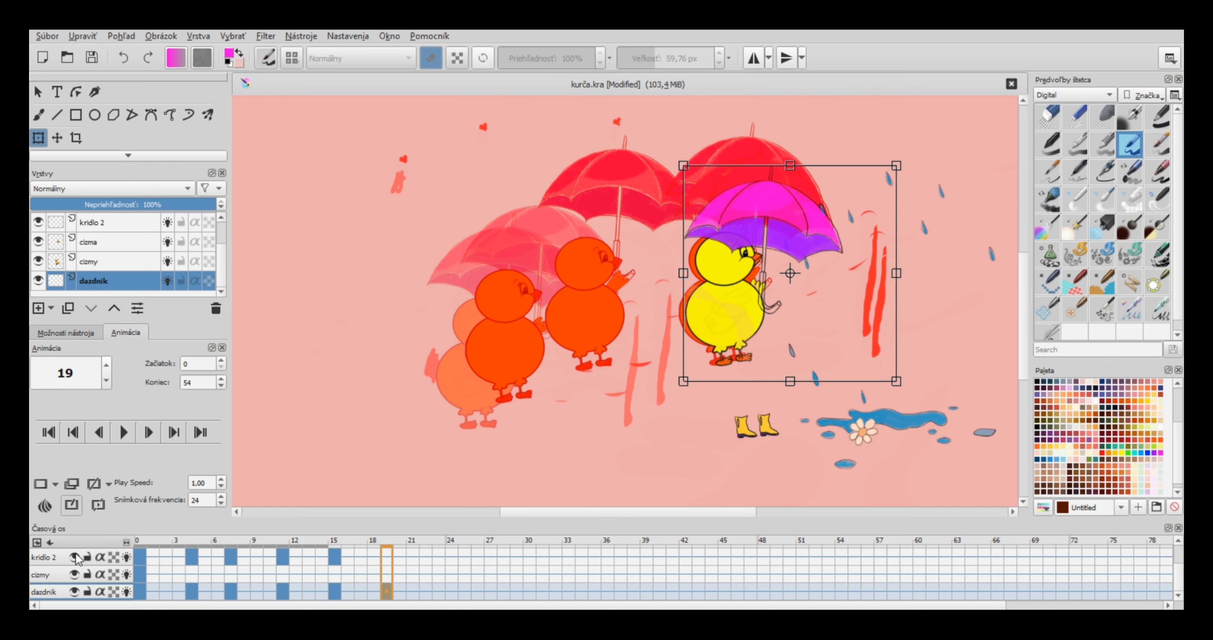
# Step: Move the chick on the kurča layer down at frame 19 so its feet land in the boots
pyautogui.scroll(1, 114, 258)
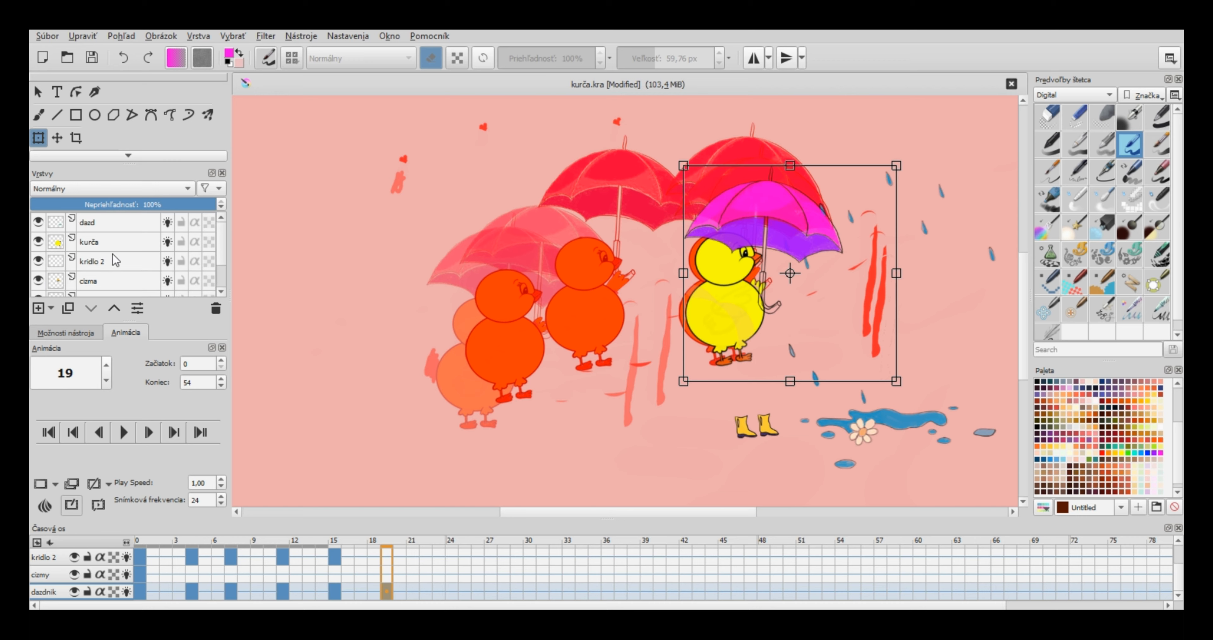
pyautogui.click(113, 242)
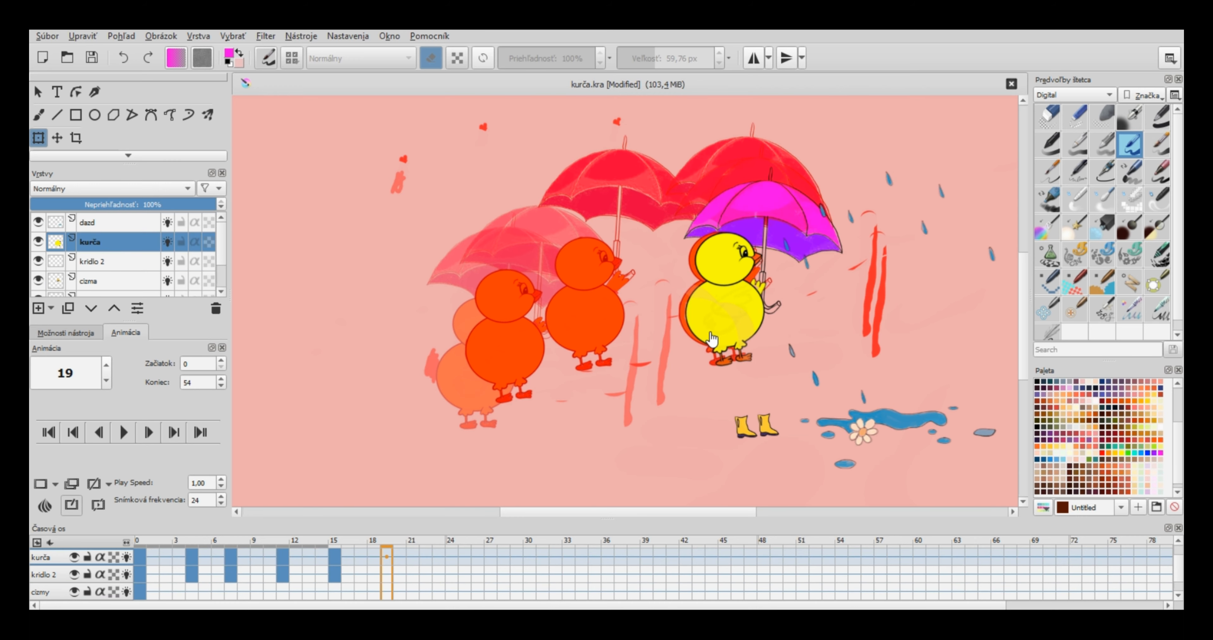
pyautogui.click(725, 329)
pyautogui.moveTo(743, 331); pyautogui.dragTo(762, 399)
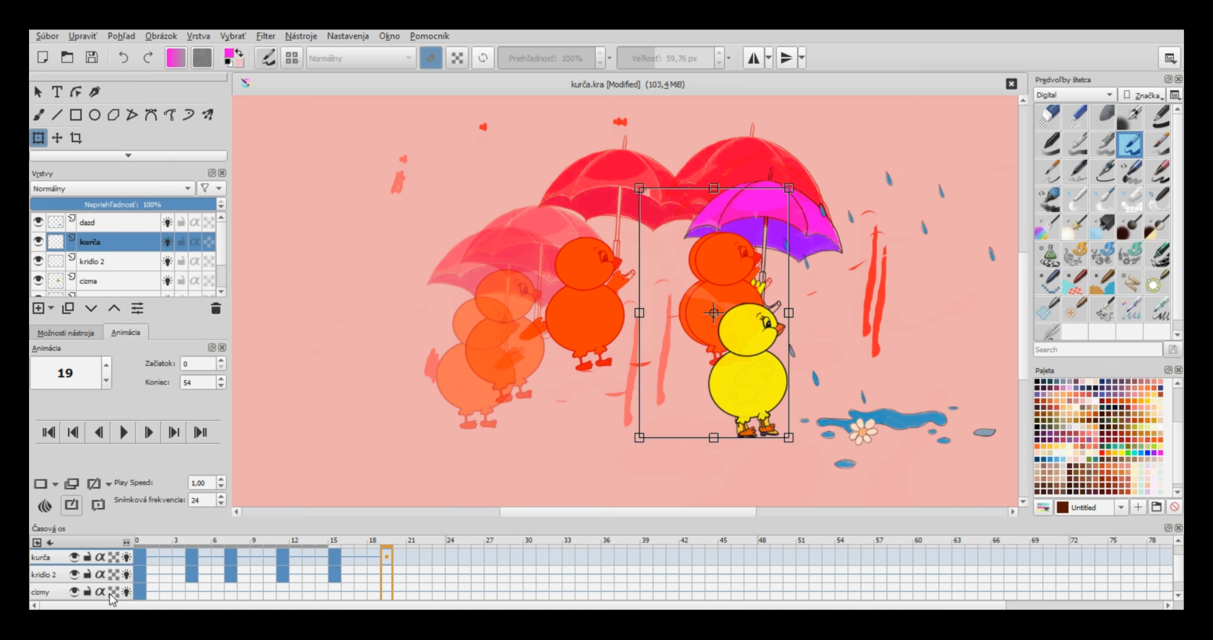
# Step: Duplicate the kridlo 2 keyframe to frame 19, move the wing down to the chick and rotate it clockwise to point forward
pyautogui.click(59, 579)
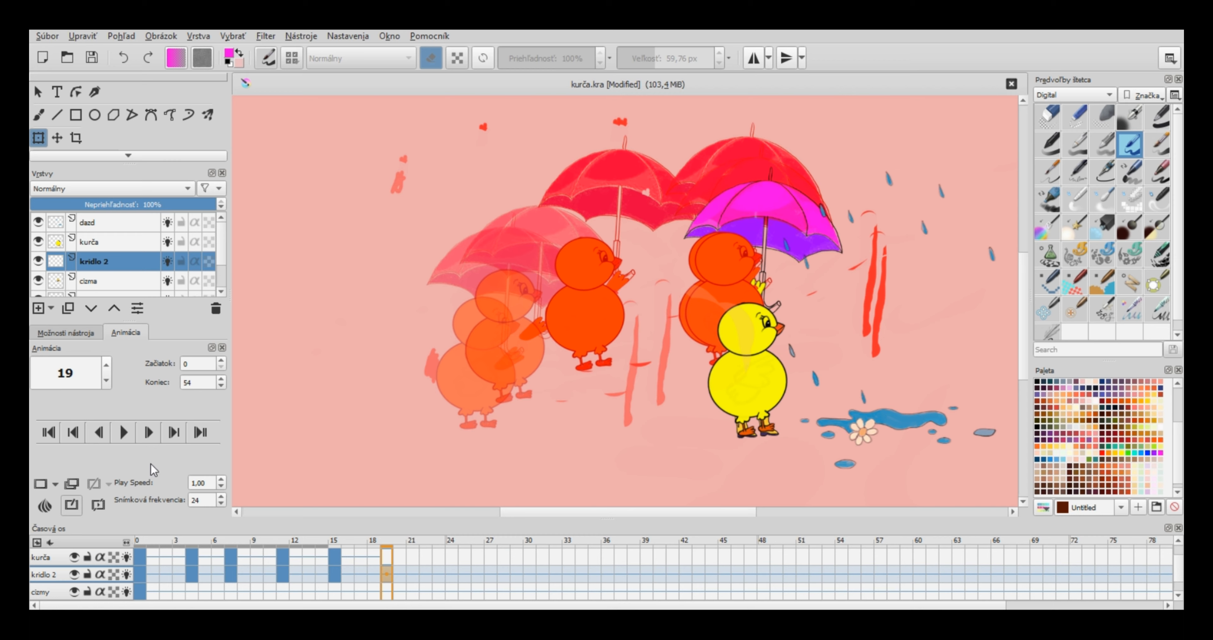
pyautogui.click(90, 483)
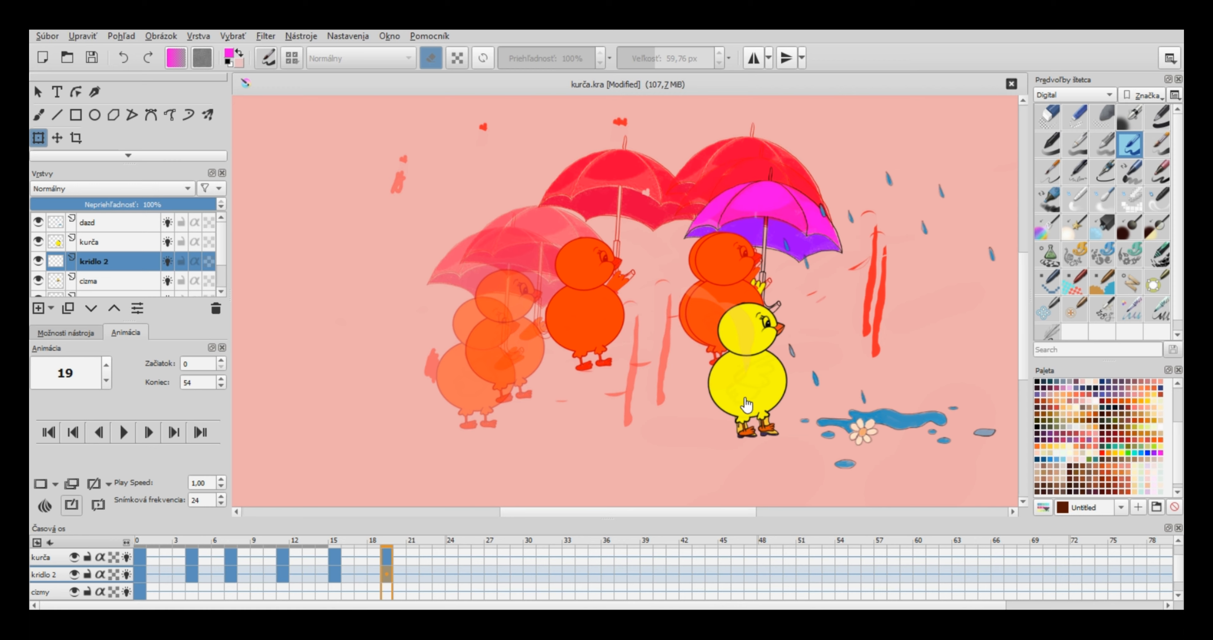
pyautogui.click(760, 283)
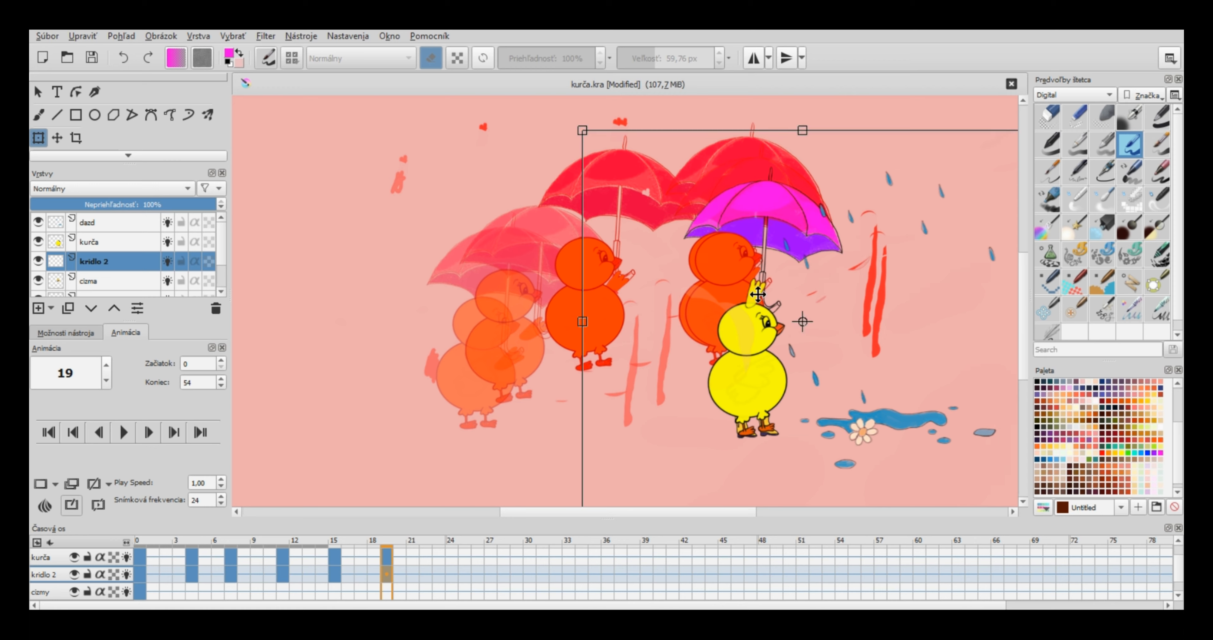
pyautogui.moveTo(758, 294); pyautogui.dragTo(777, 348)
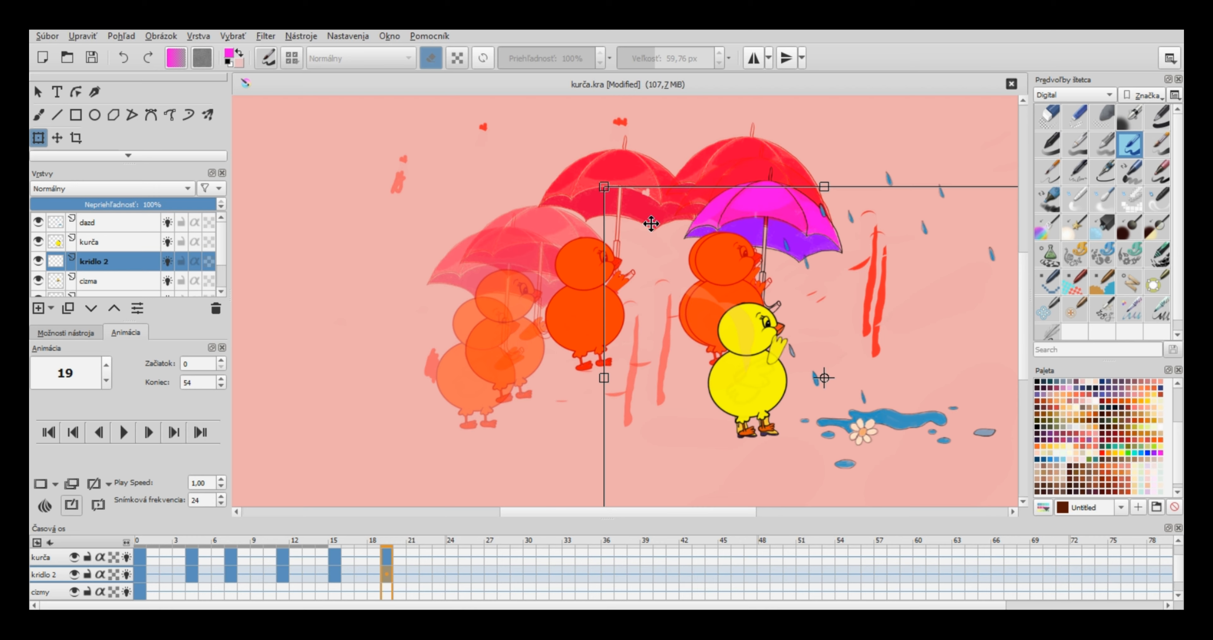
pyautogui.moveTo(607, 171); pyautogui.dragTo(769, 235)
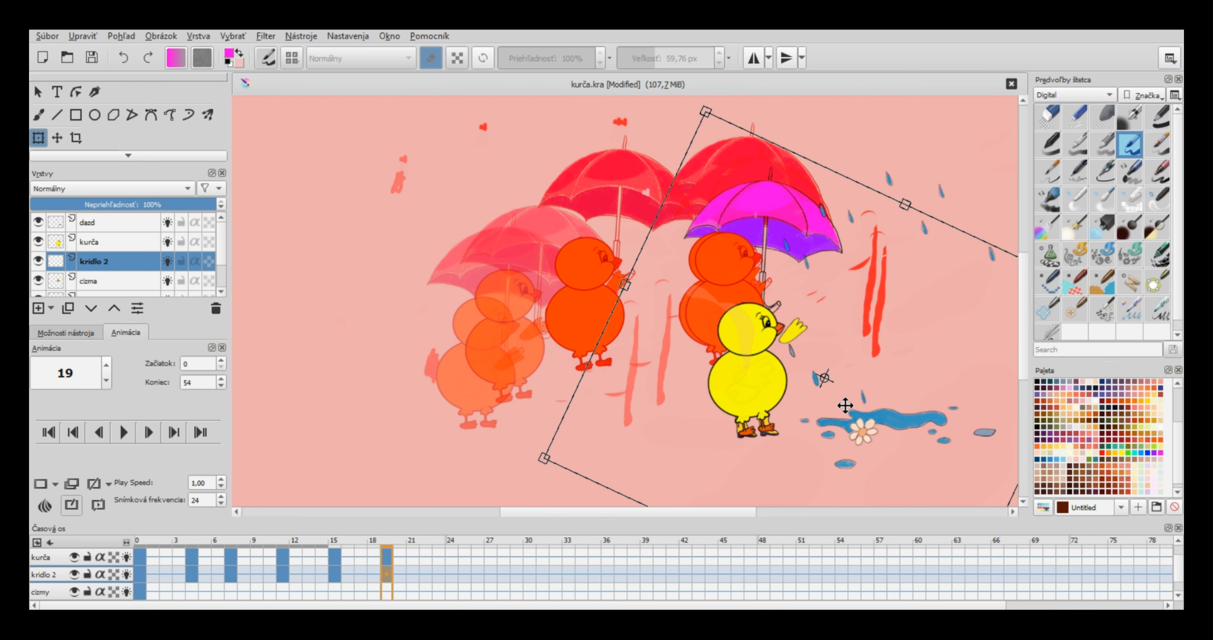
pyautogui.moveTo(811, 368); pyautogui.dragTo(792, 394)
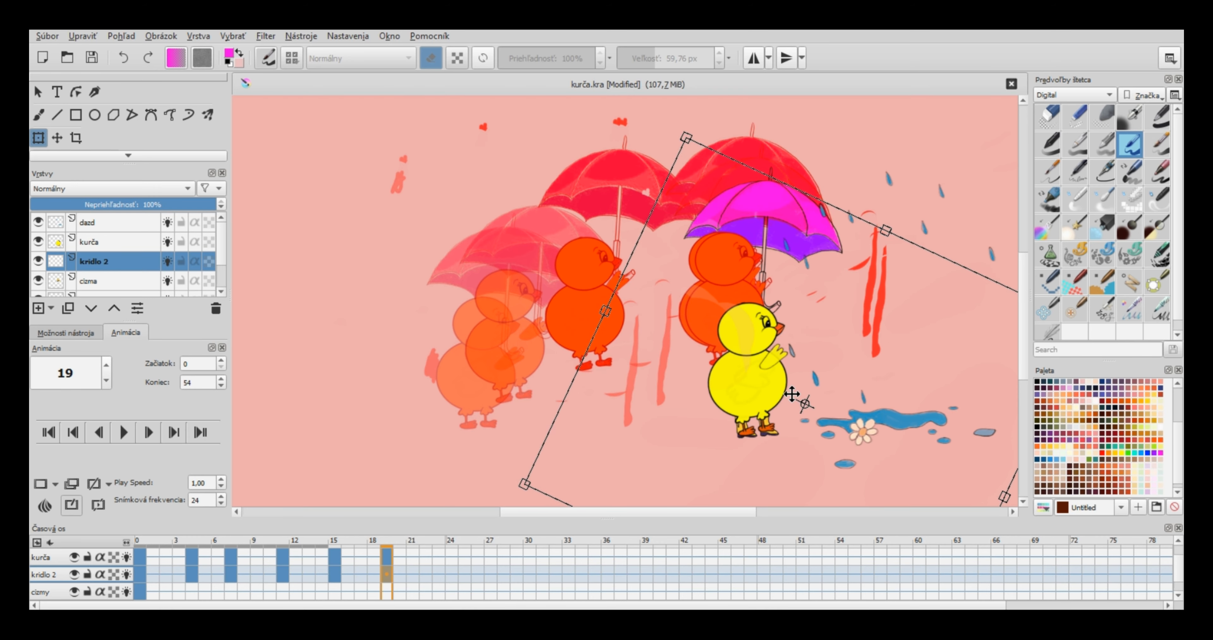
pyautogui.moveTo(694, 124); pyautogui.dragTo(732, 127)
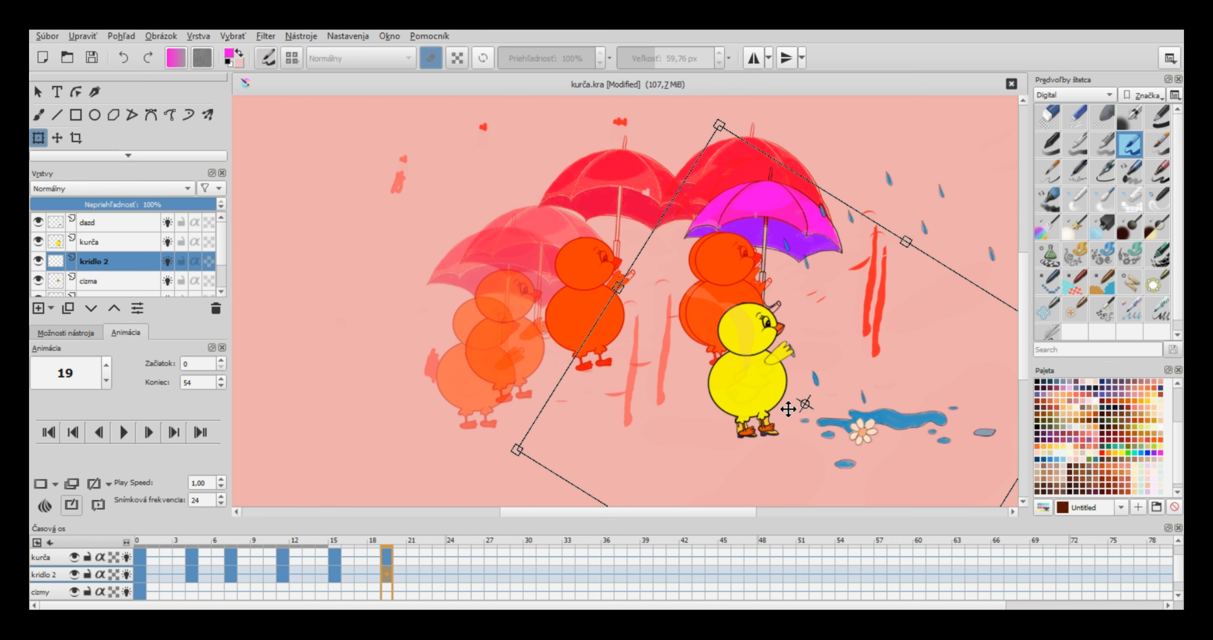
pyautogui.moveTo(781, 396)
pyautogui.mouseDown()
pyautogui.moveTo(763, 411)
pyautogui.moveTo(777, 401)
pyautogui.mouseUp()
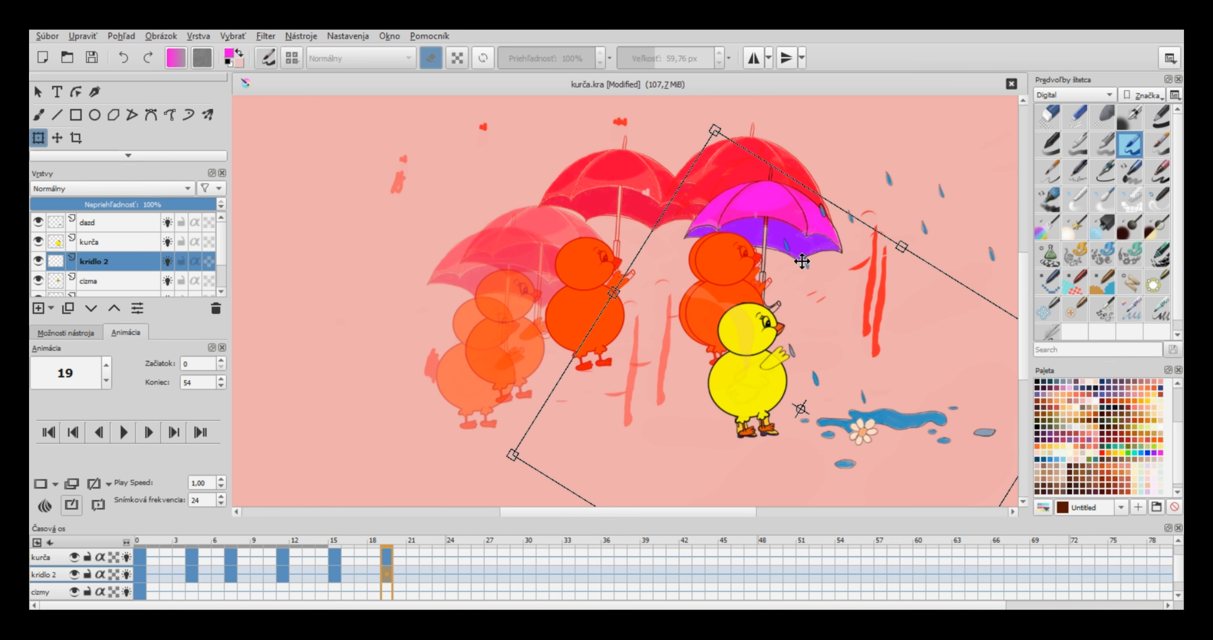
# Step: Move the umbrella on the dazdnik layer down at frame 19 so its handle meets the chick's wing
pyautogui.scroll(-1, 103, 262)
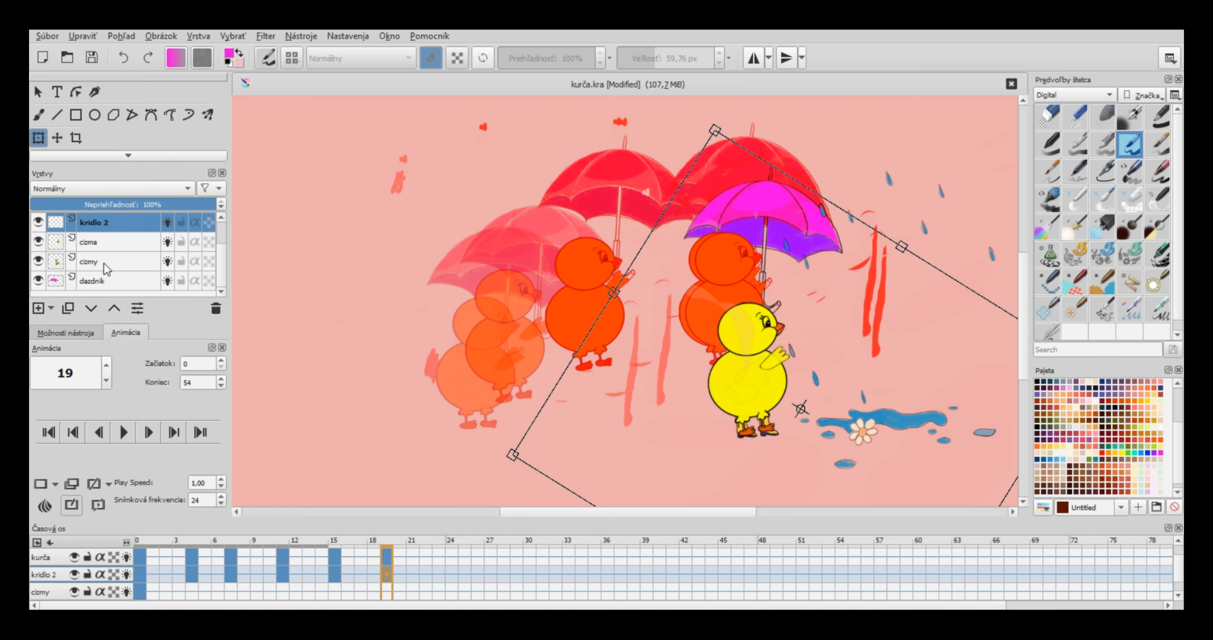
pyautogui.click(114, 278)
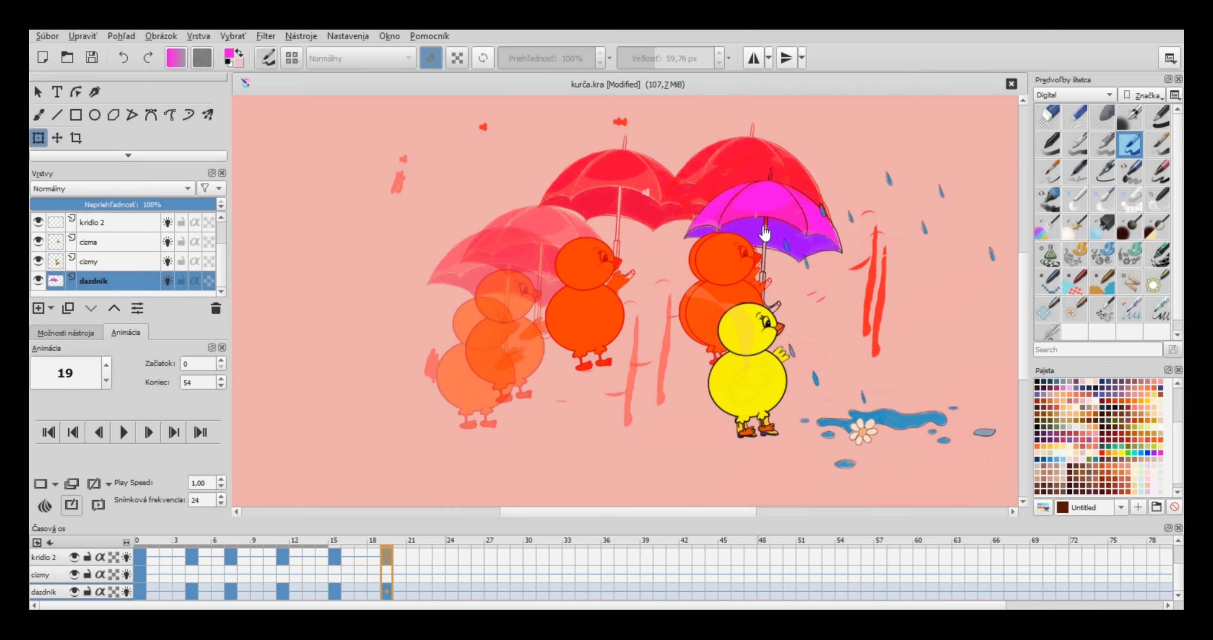
pyautogui.moveTo(786, 260); pyautogui.dragTo(799, 306)
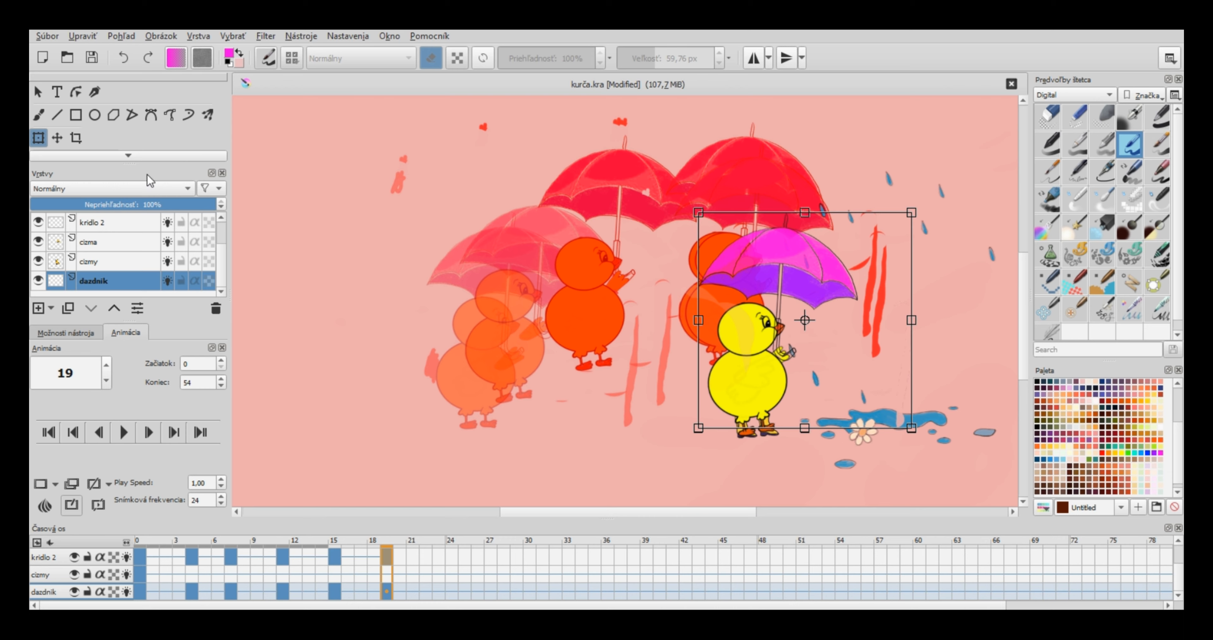
# Step: Apply the umbrella's move and place the kurča layer below the cizma and cizmy layers
pyautogui.click(37, 115)
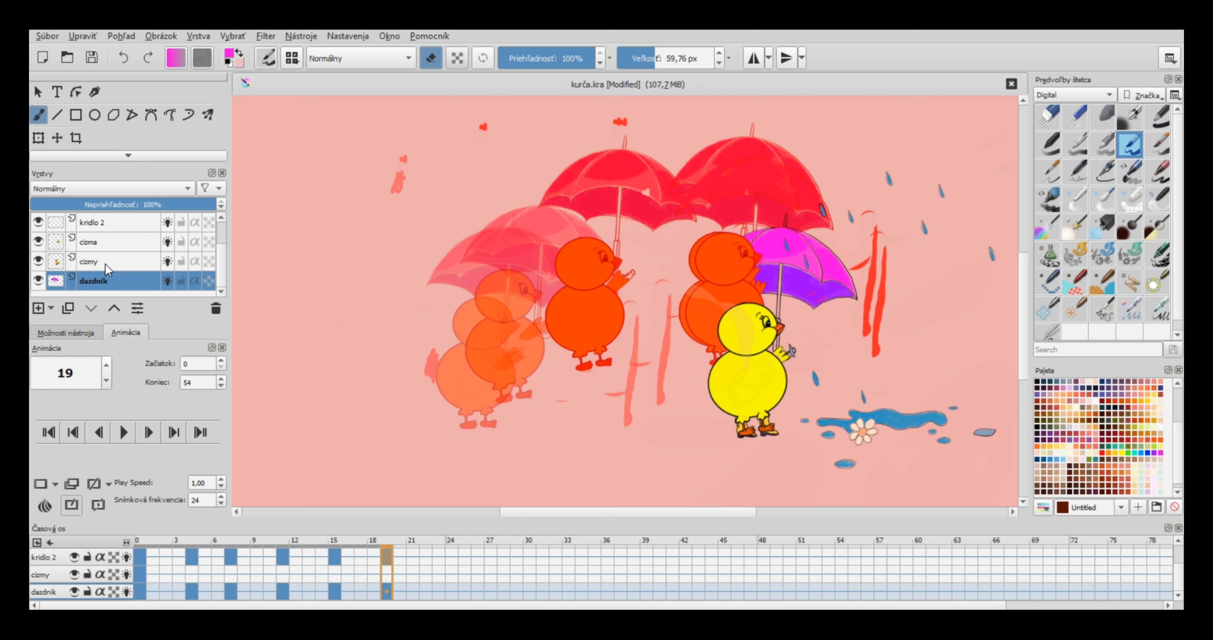
pyautogui.scroll(1, 108, 249)
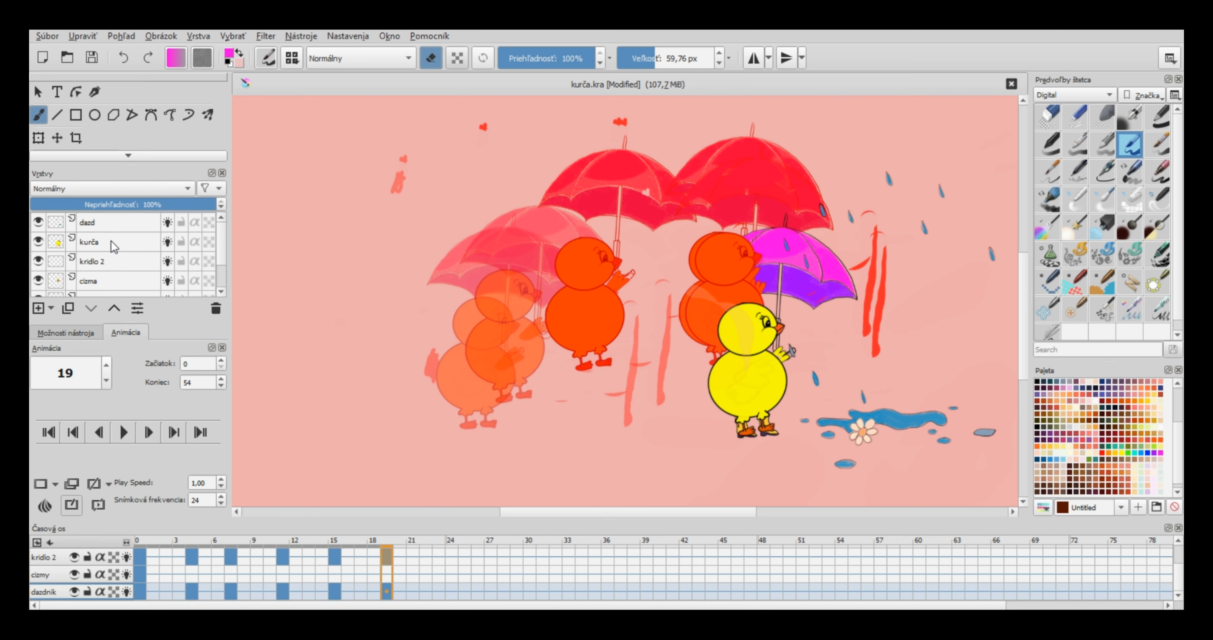
pyautogui.moveTo(110, 241); pyautogui.dragTo(114, 279)
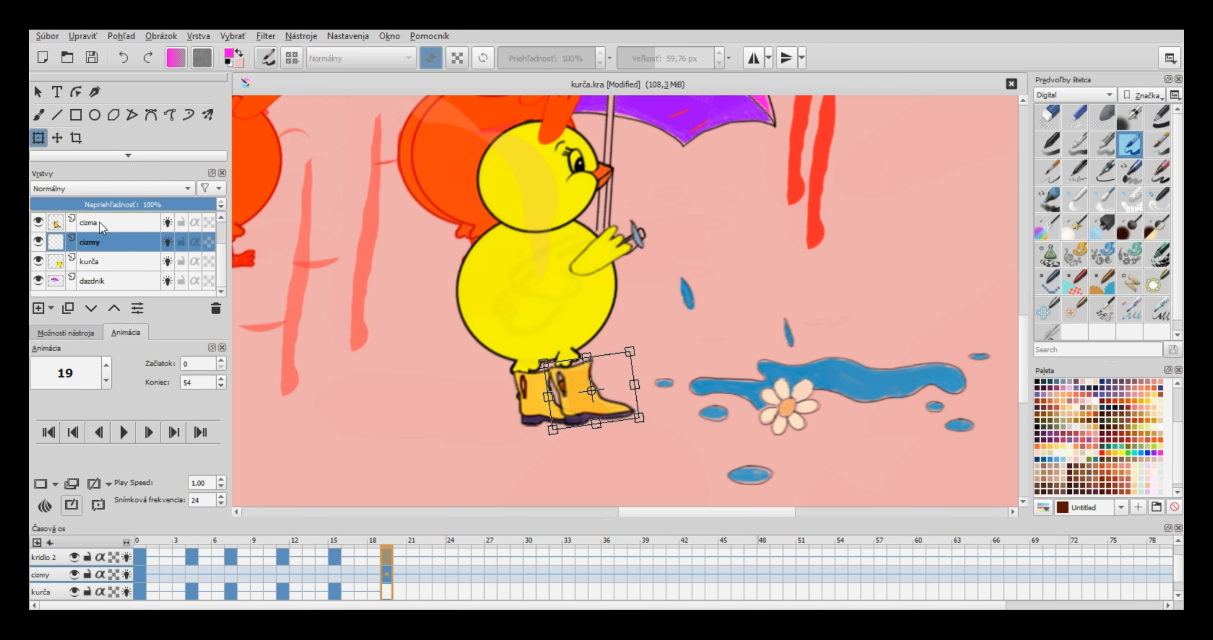
# Step: Fit the rear boot on the cizma layer to the chick's foot at frame 19
pyautogui.click(101, 227)
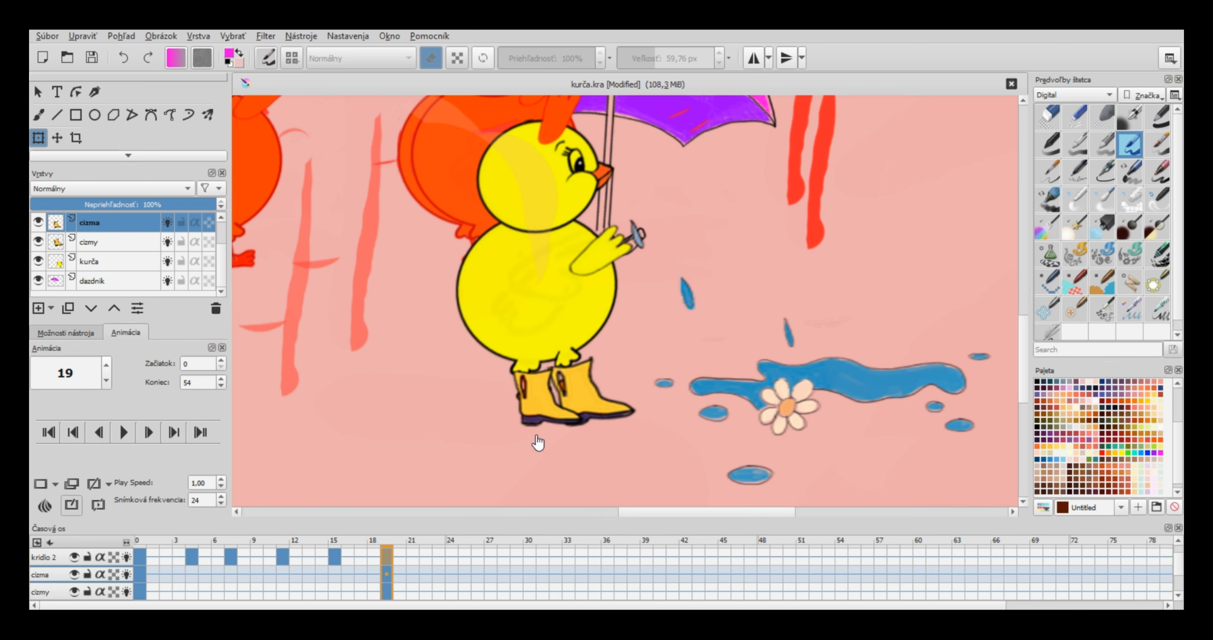
pyautogui.moveTo(508, 397); pyautogui.dragTo(540, 408)
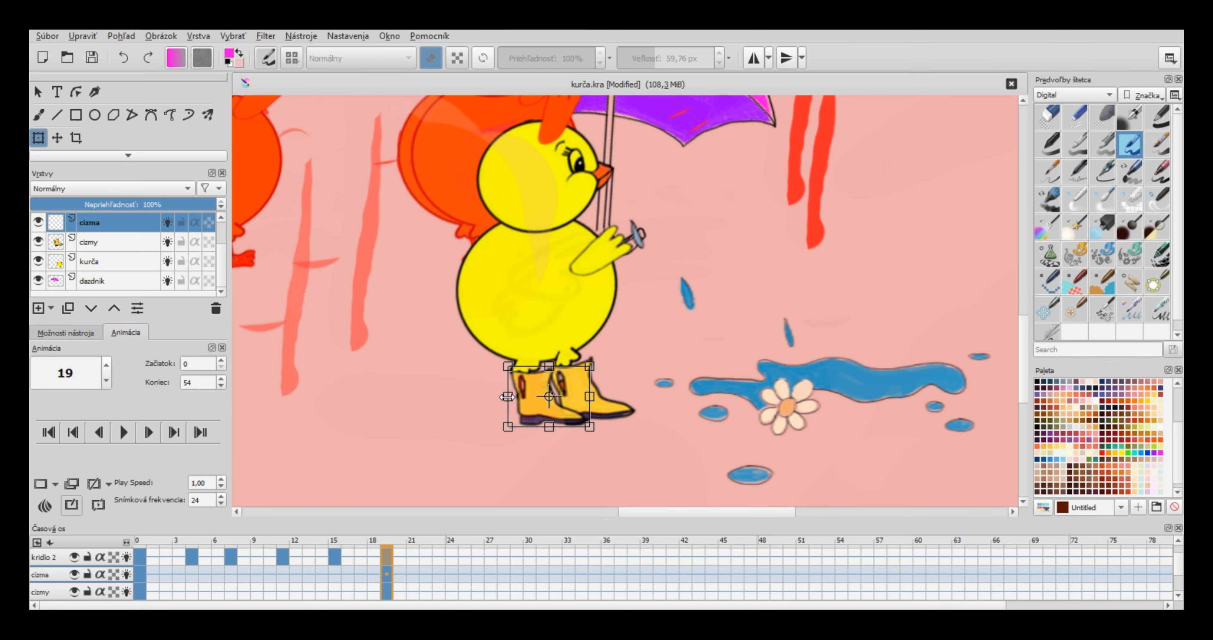